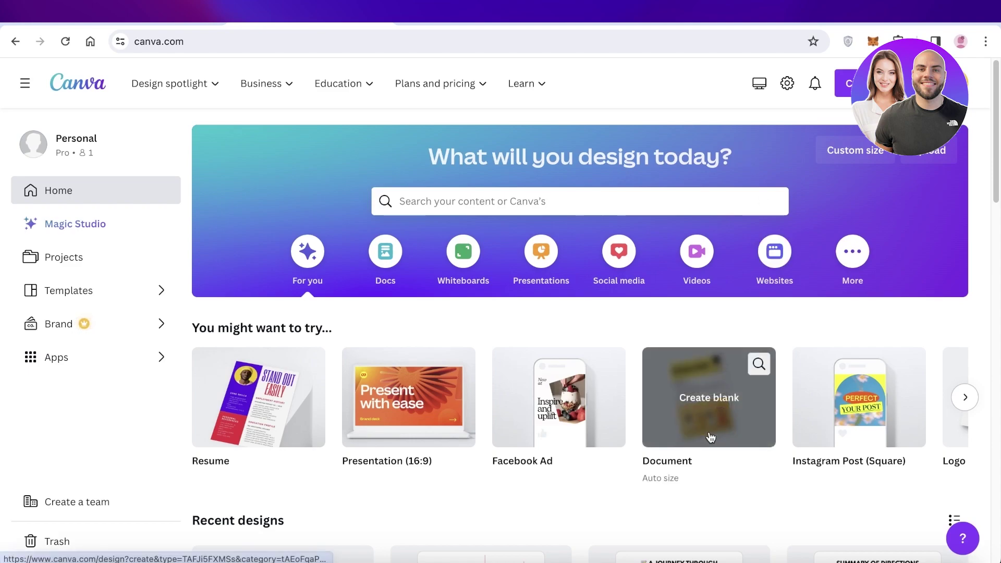
- Look over the website design types and website templates offered on the home page
left_click(774, 256)
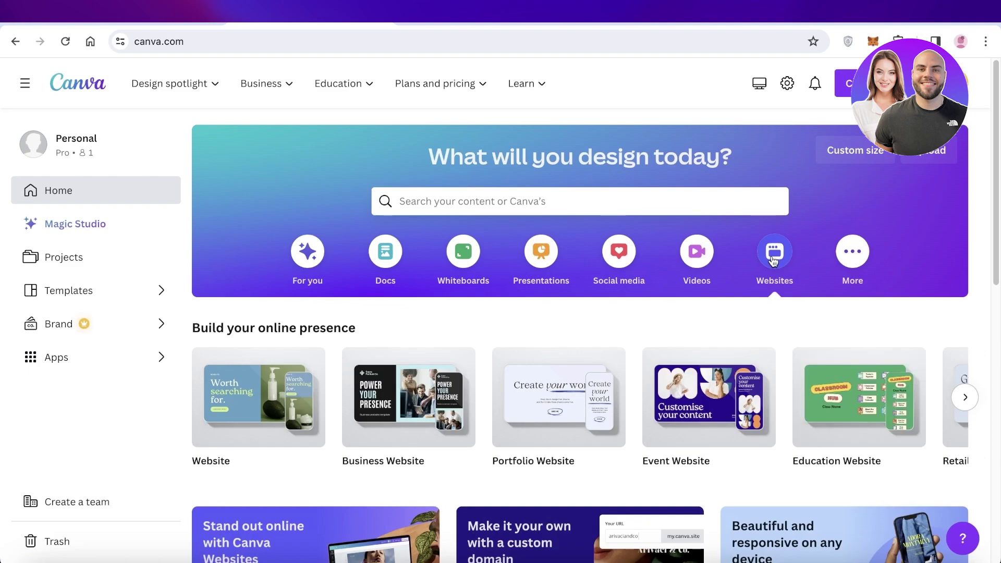
scroll(774, 261, "down", 3)
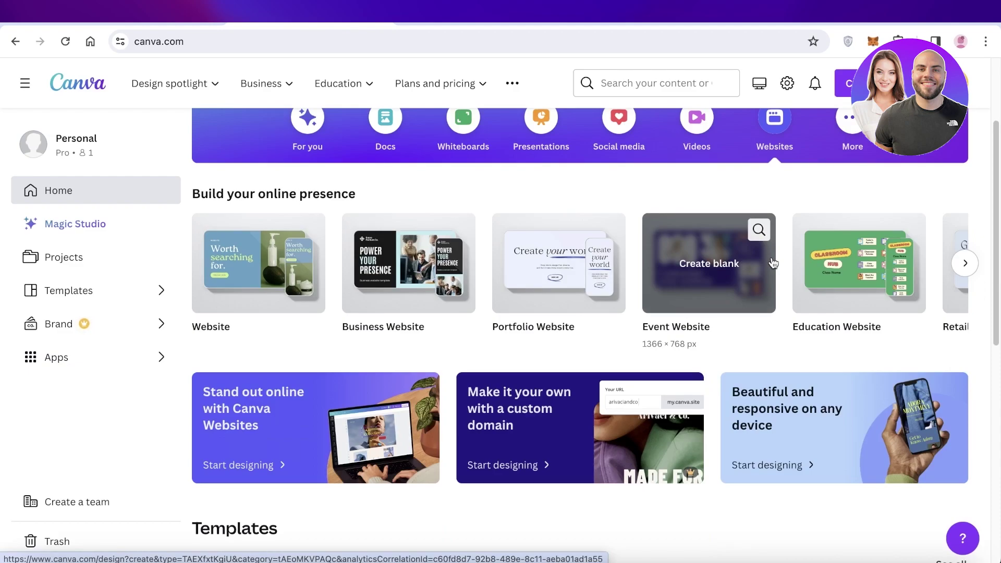
scroll(773, 263, "down", 4)
scroll(770, 297, "down", 5)
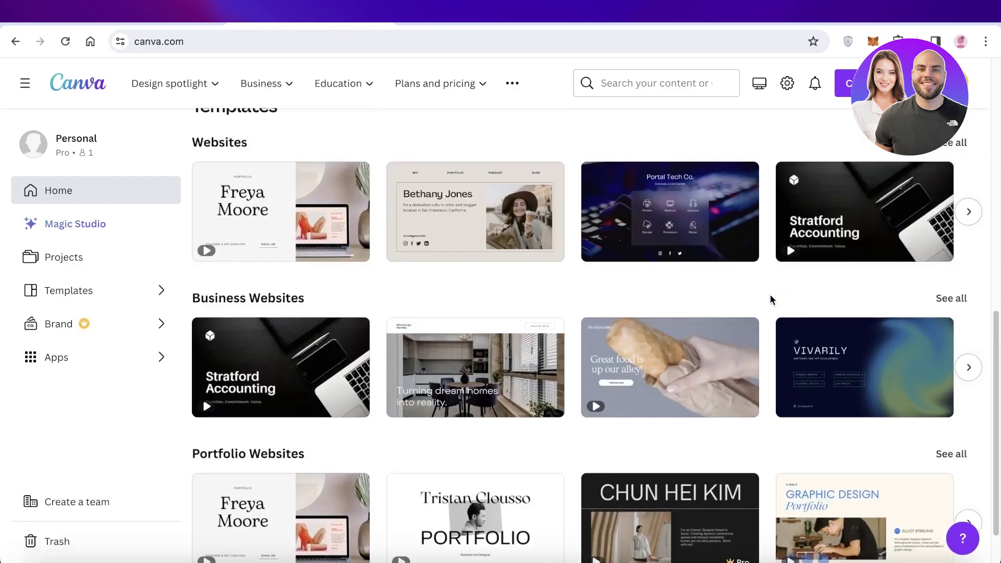
scroll(771, 299, "up", 10)
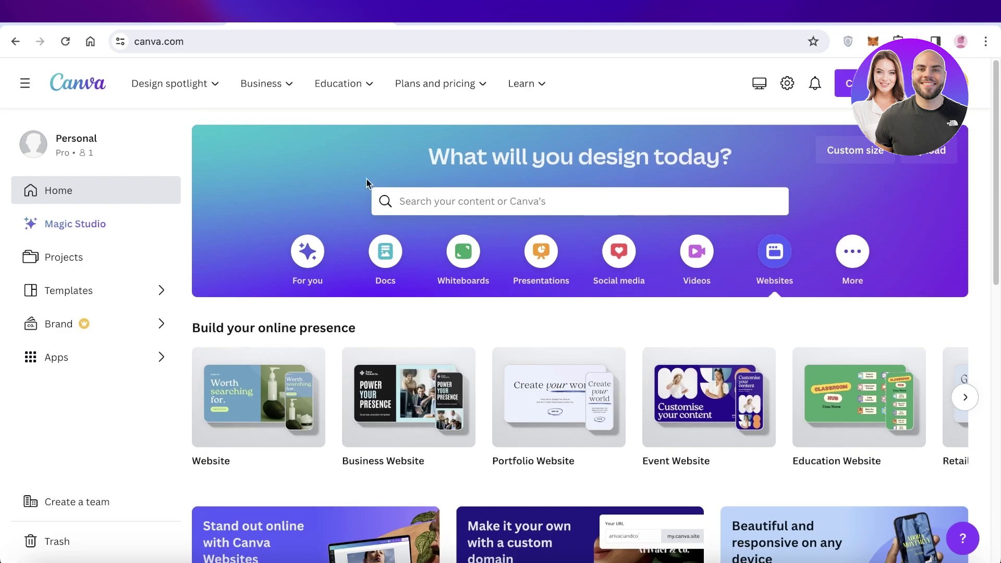
left_click(306, 253)
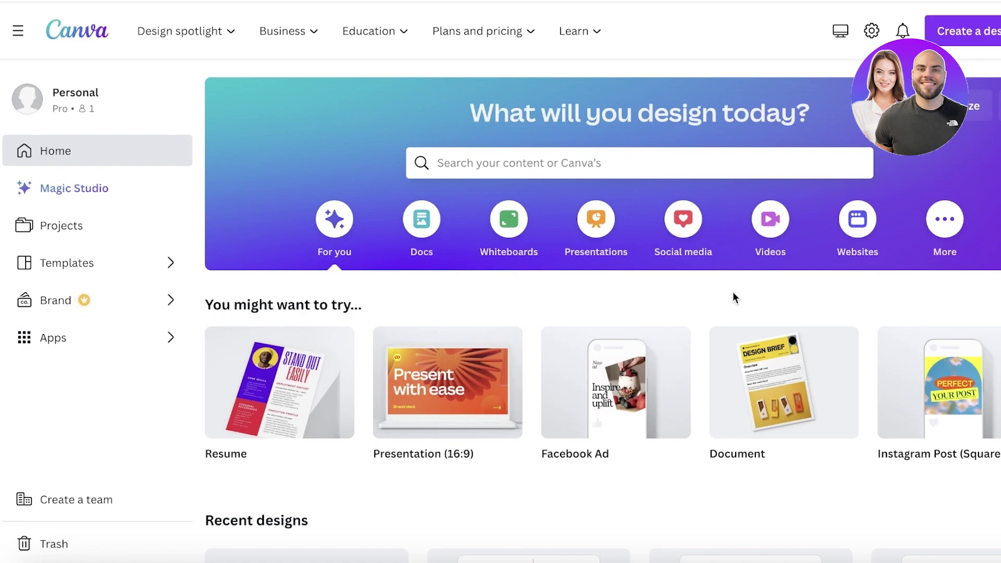
- Browse the website design types and create a blank Portfolio Website design
left_click(846, 226)
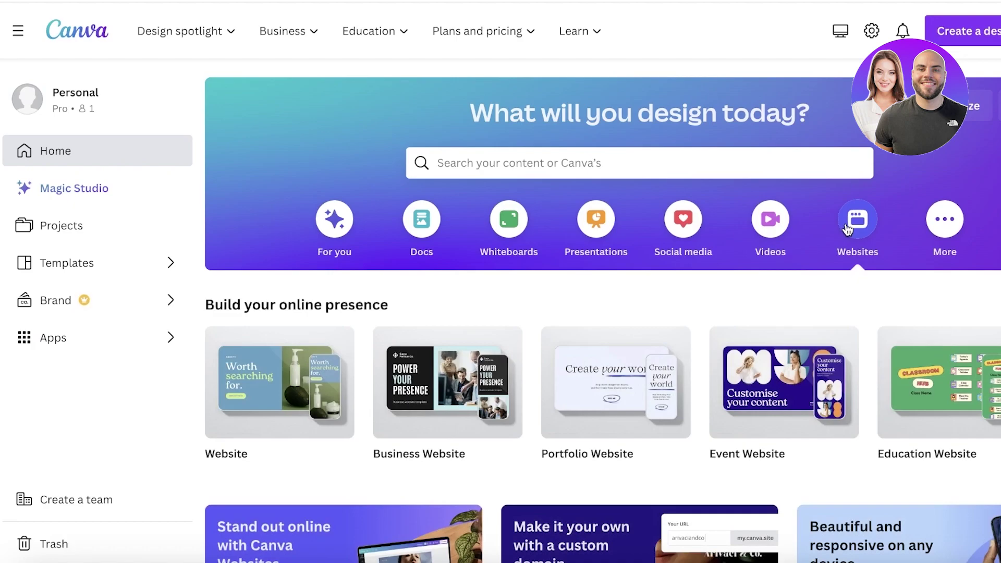
scroll(848, 230, "down", 3)
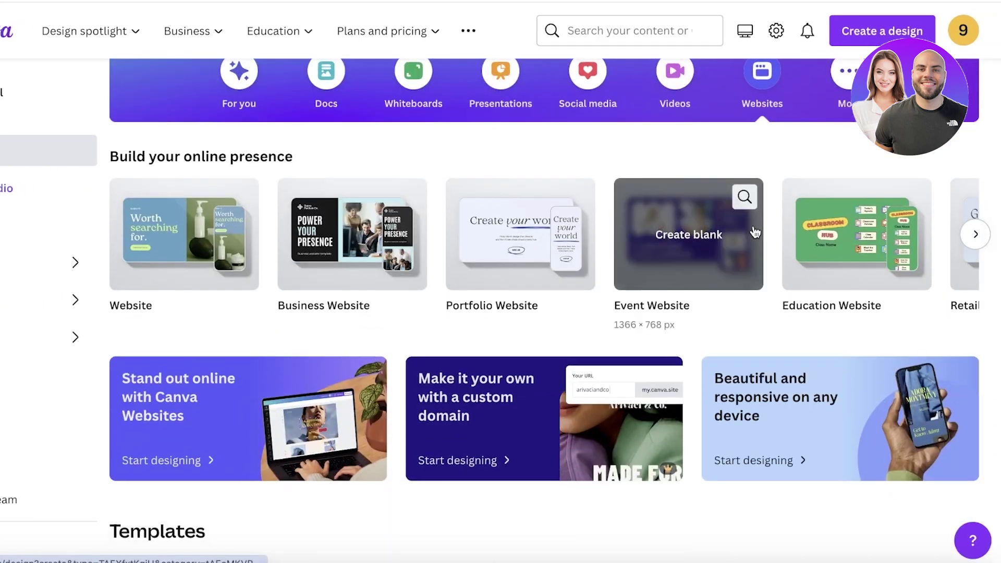
scroll(755, 232, "down", 7)
scroll(485, 194, "down", 3)
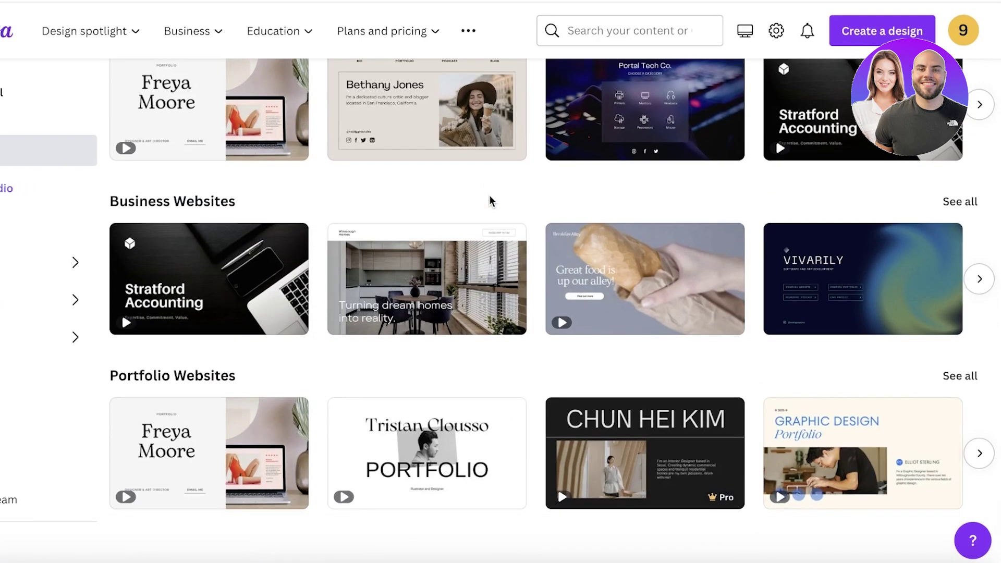
scroll(652, 260, "up", 10)
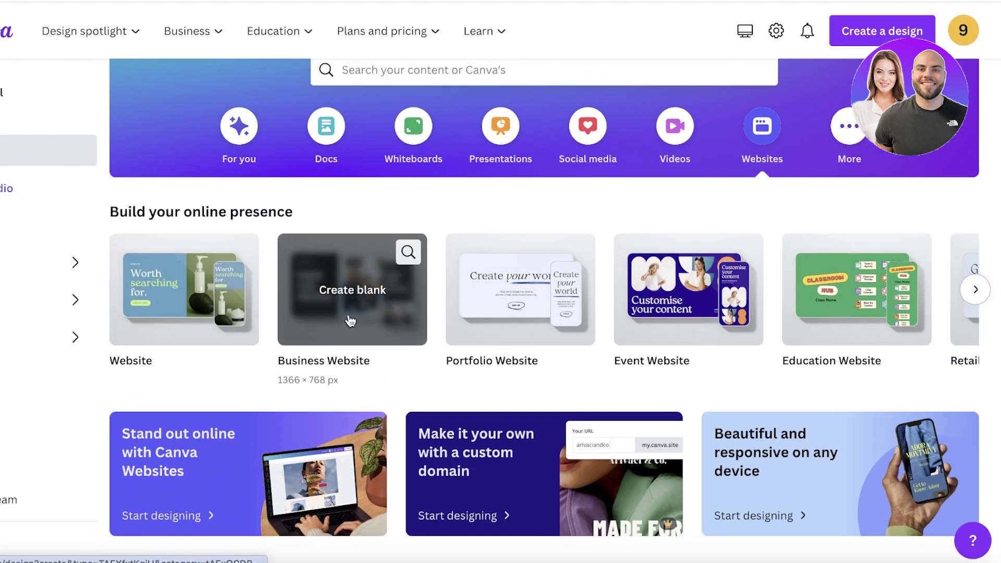
left_click(976, 289)
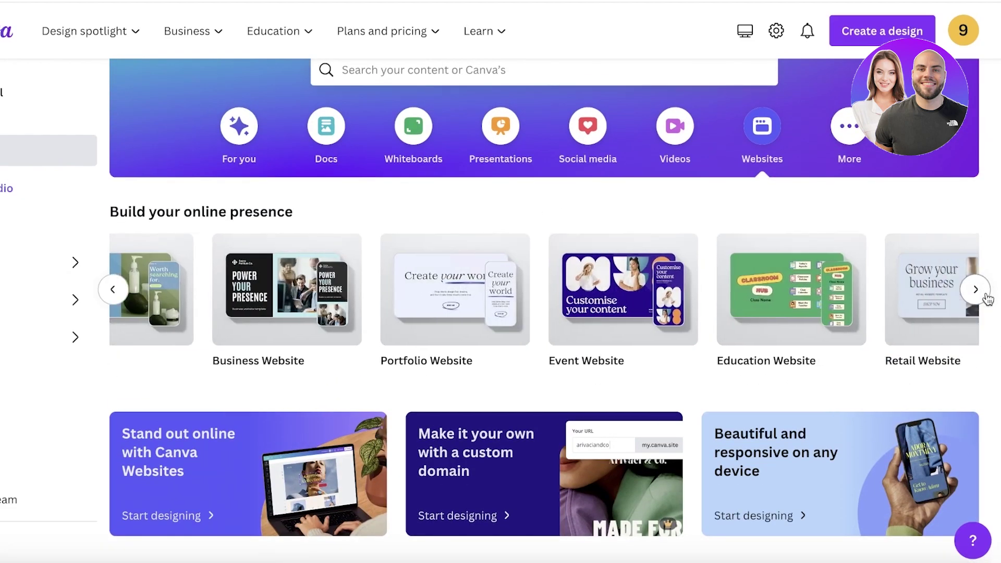
scroll(989, 299, "up", 1)
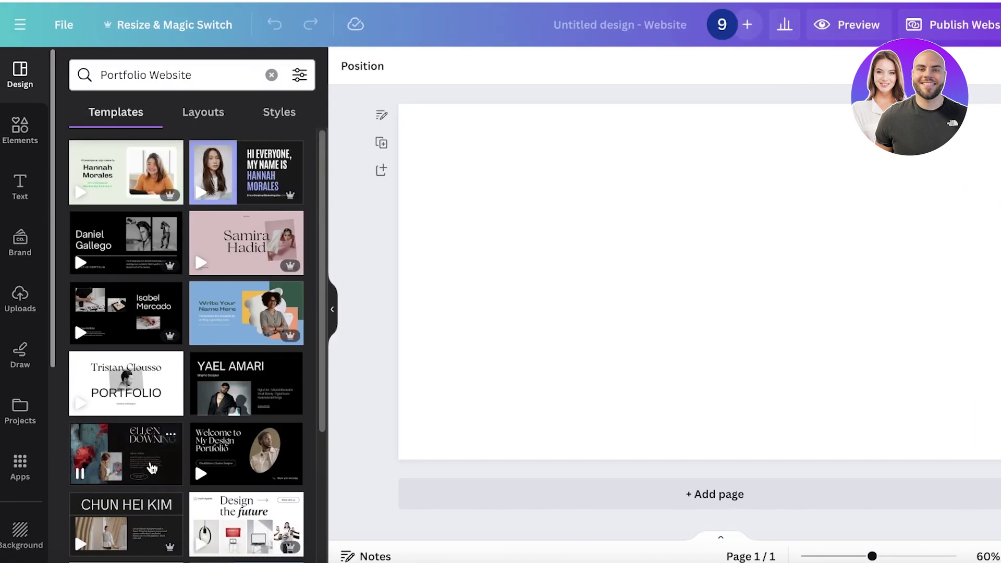
- Search the website templates for the suggested term "Portfolio Websites"
left_click(272, 74)
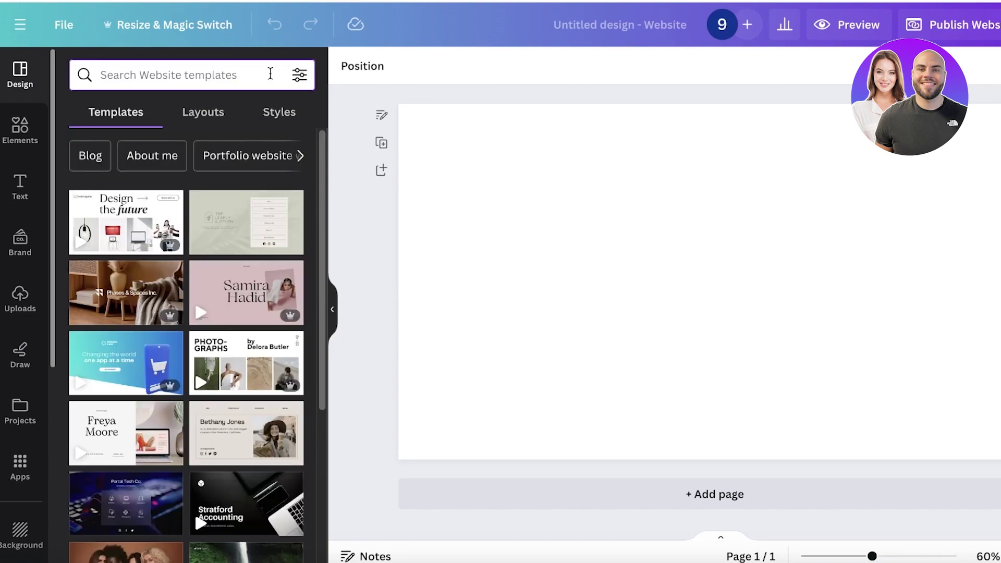
type("port")
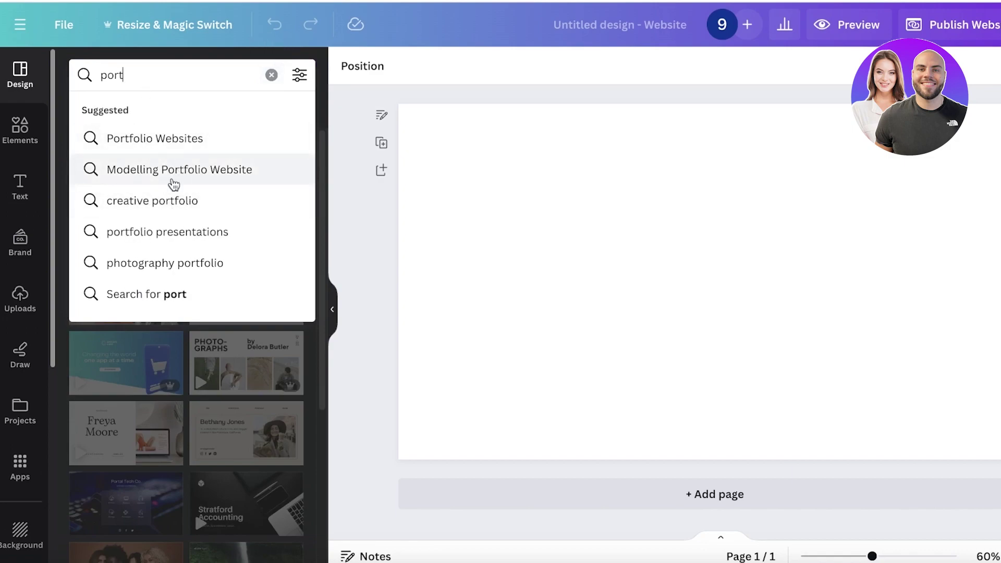
left_click(234, 138)
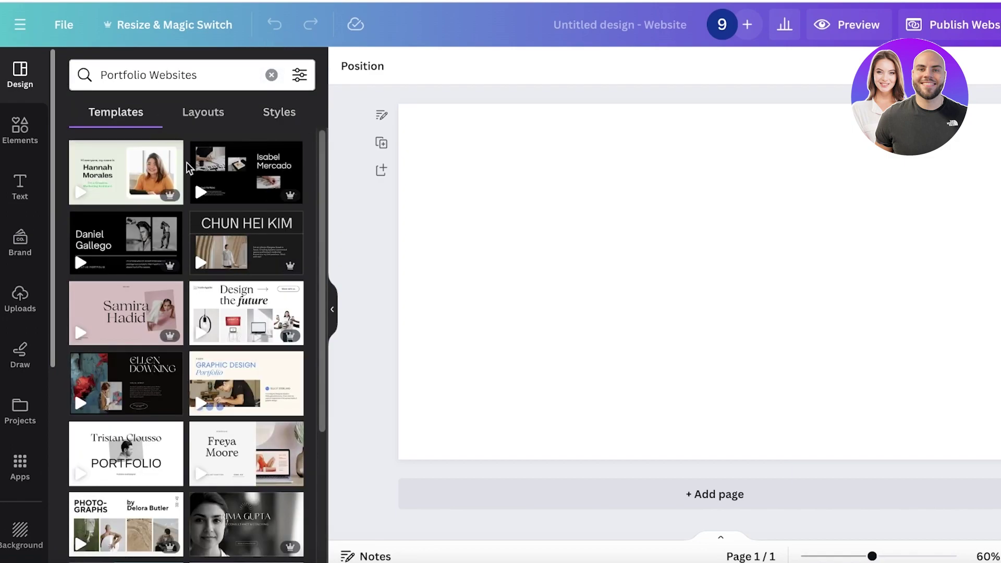
- Look over the available layouts and styles, and clear the search to show all website templates again
left_click(189, 120)
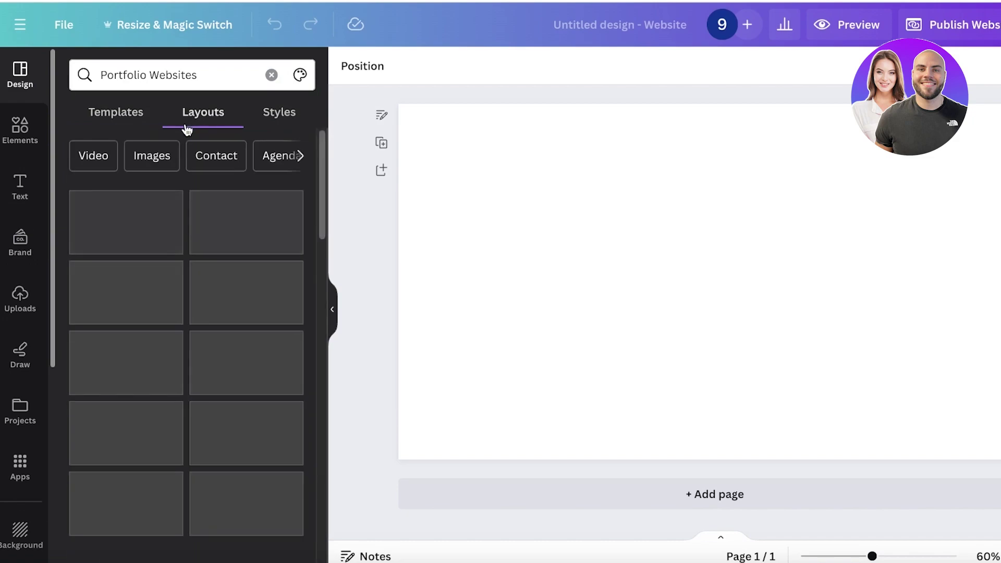
left_click(281, 112)
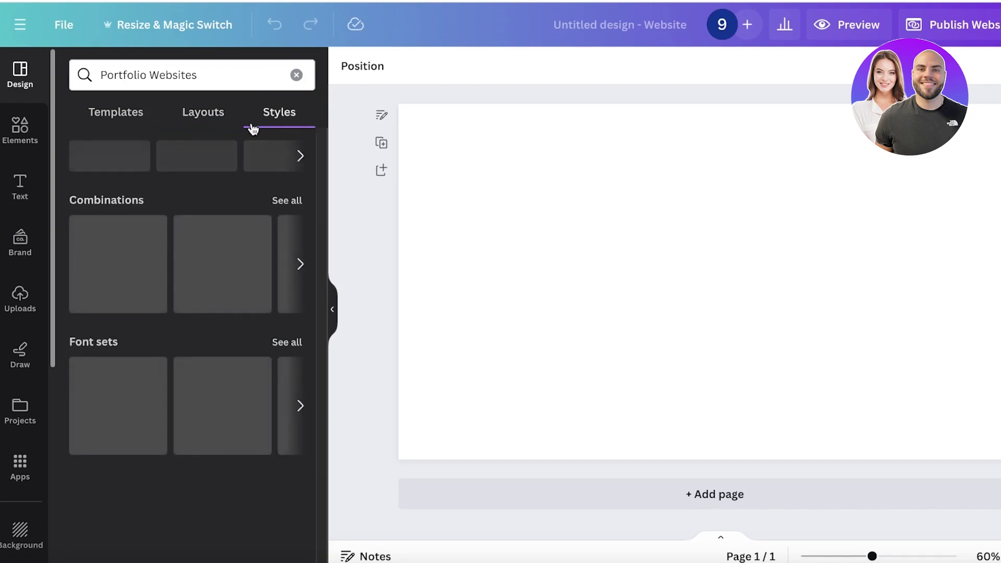
left_click(311, 66)
left_click(296, 75)
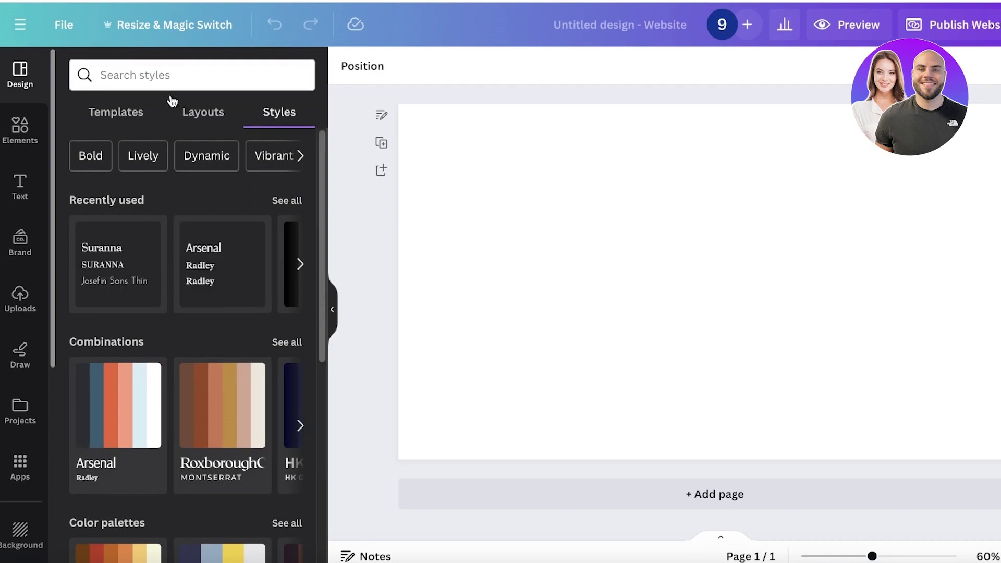
left_click(99, 114)
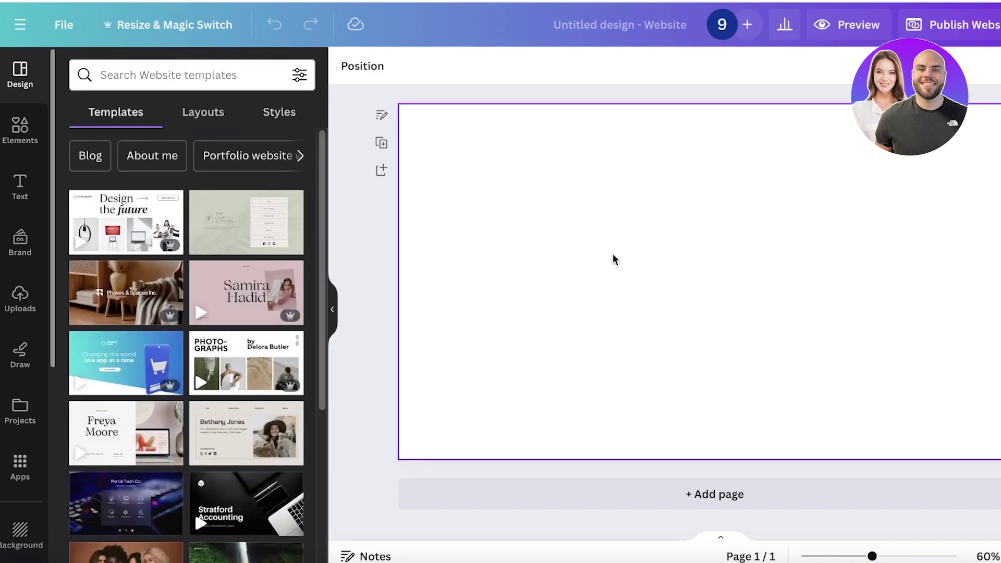
- Apply the website layout with a section title, text and call-to-action button beside a half-page image to the blank page
left_click(189, 111)
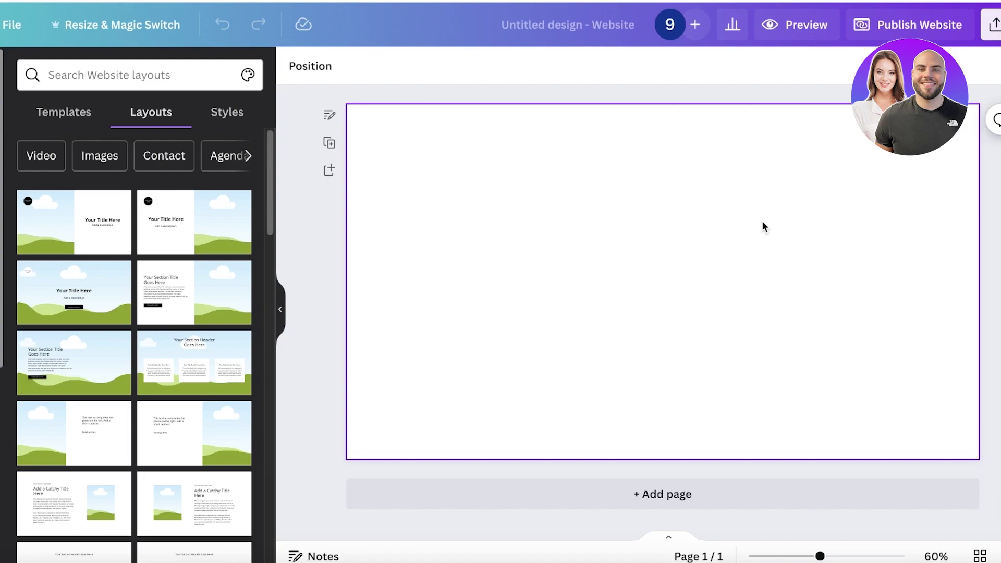
scroll(110, 325, "down", 4)
scroll(109, 325, "down", 8)
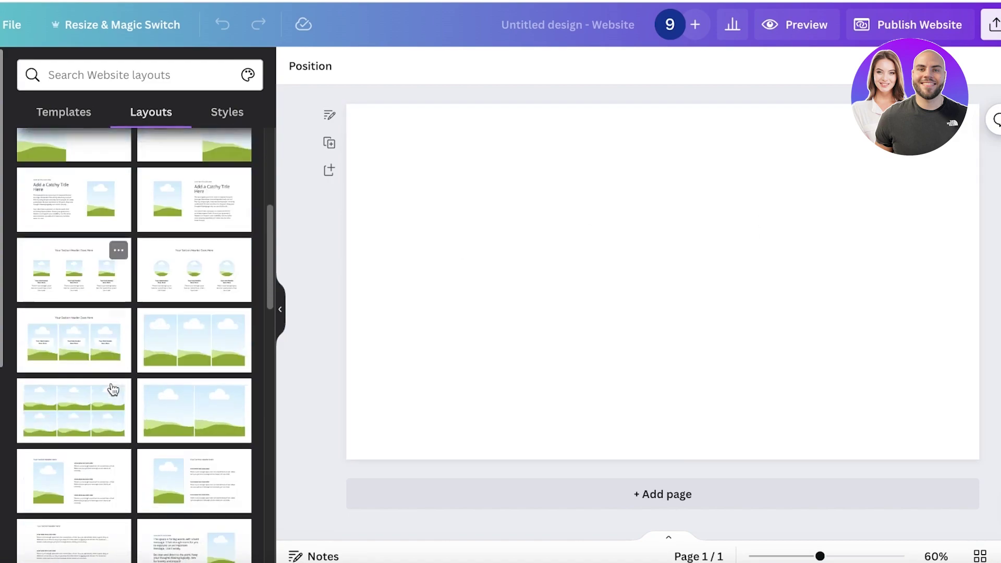
scroll(133, 462, "down", 3)
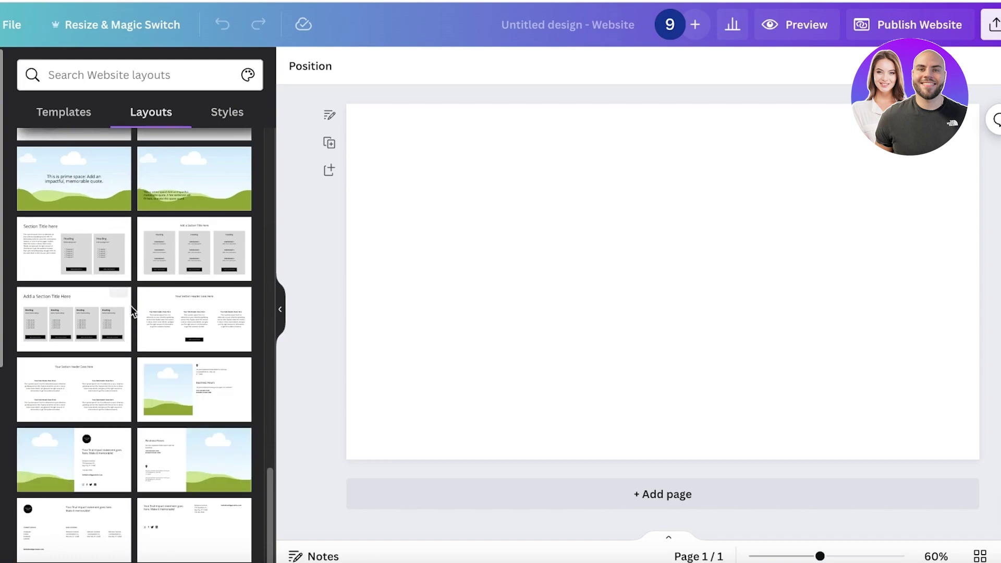
scroll(158, 349, "up", 8)
scroll(158, 349, "up", 7)
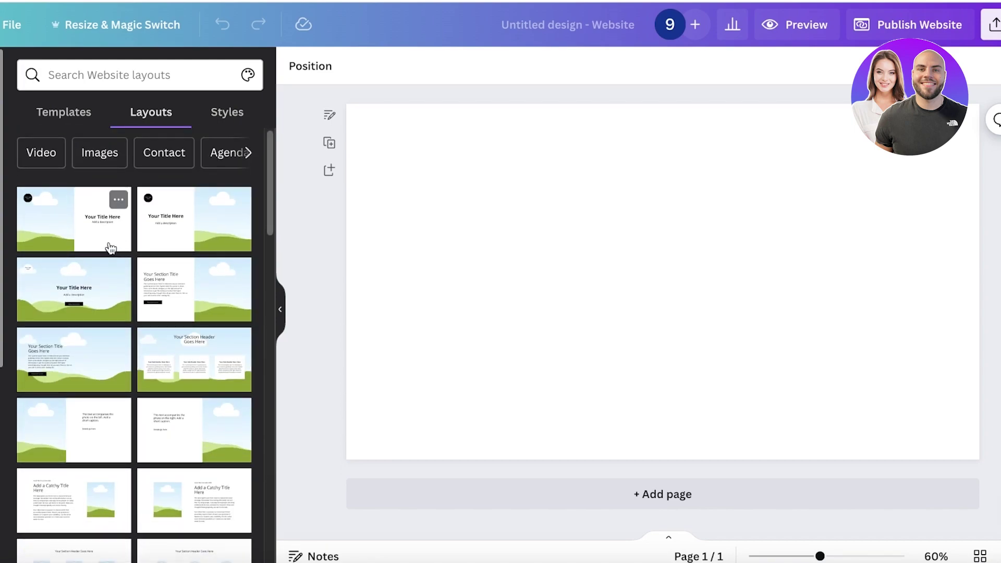
left_click(197, 285)
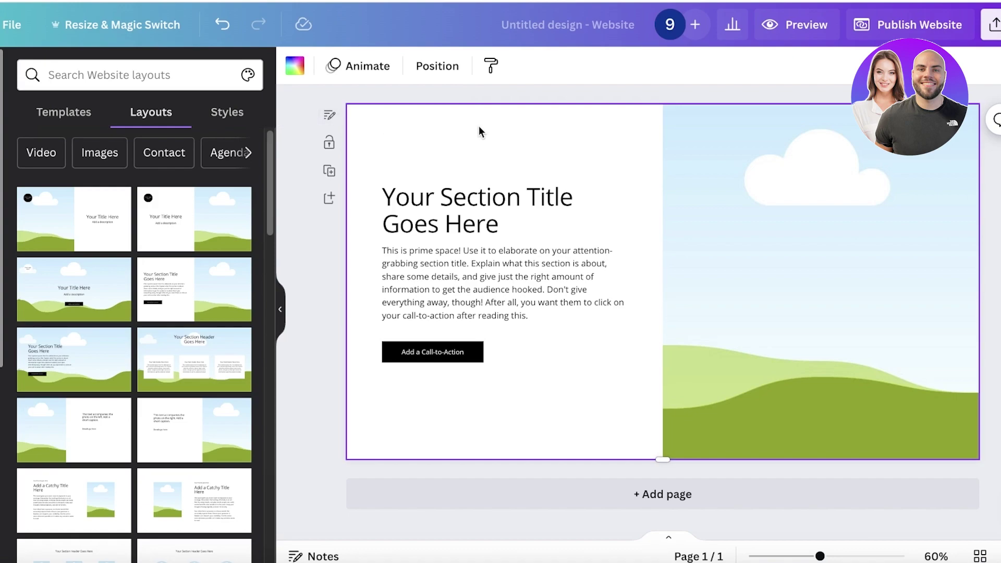
- Try placing the uploaded cutout of the woman on the page and deleting the layout's image, and undo both changes
left_click(1, 128)
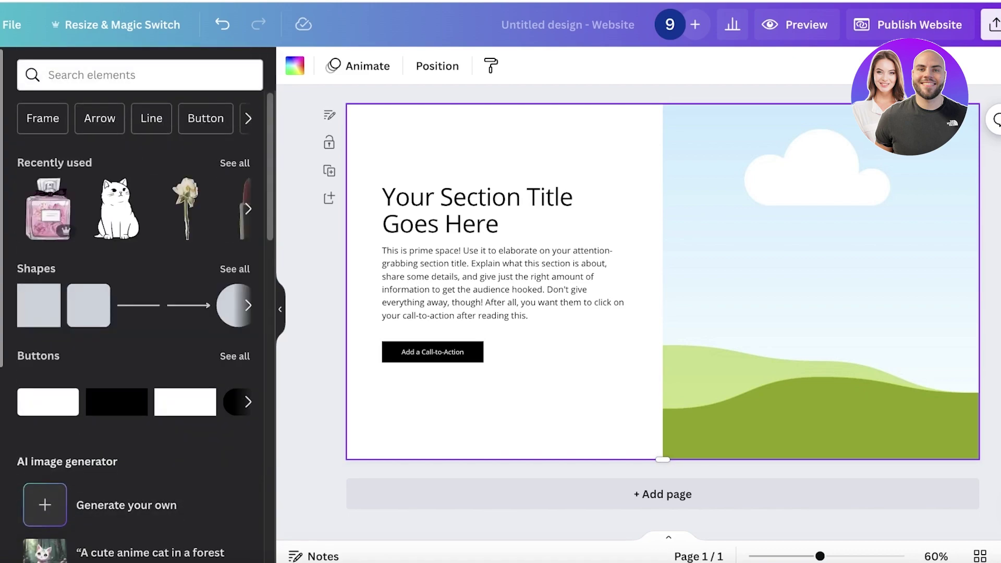
left_click(1, 295)
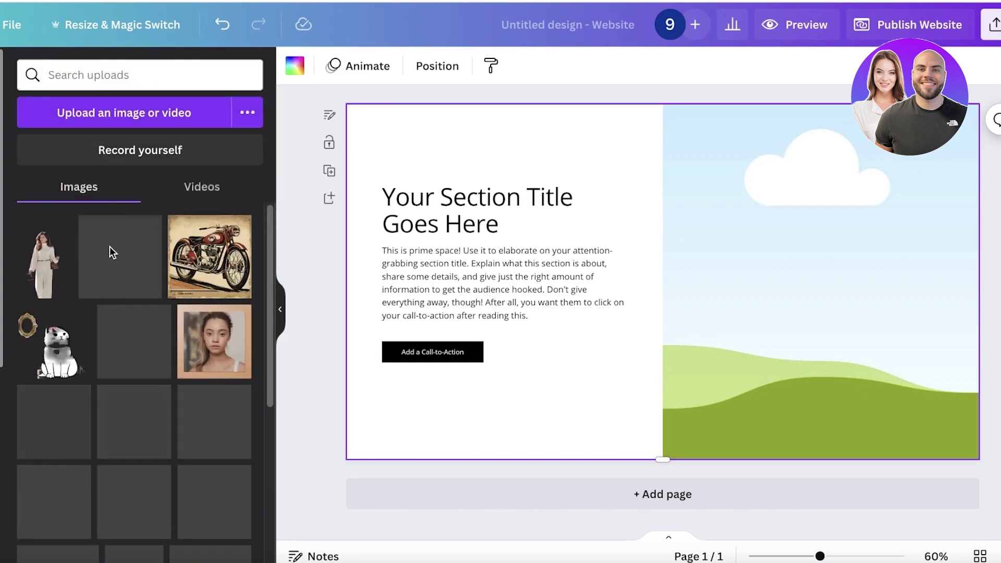
left_click_drag(43, 264, 637, 267)
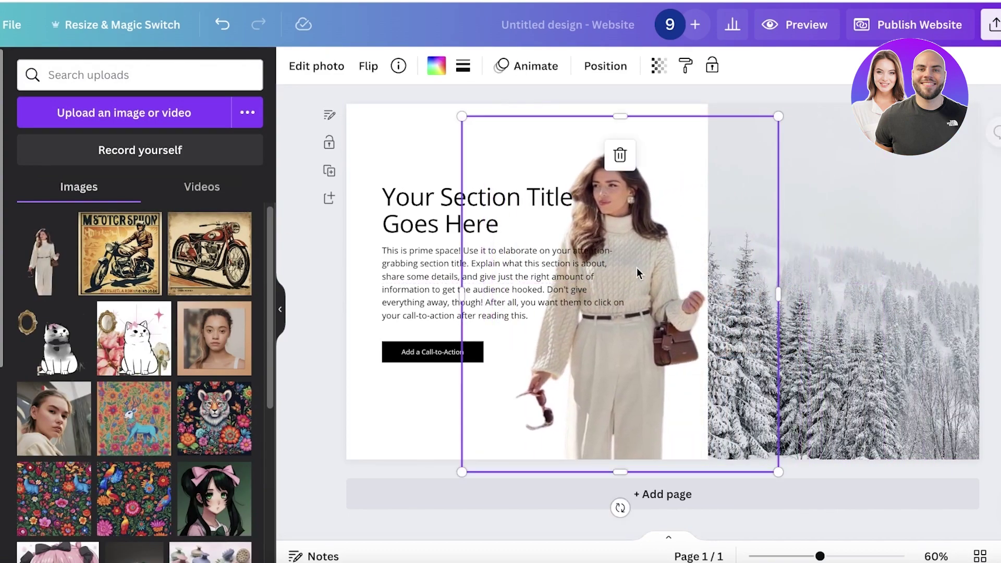
left_click(856, 226)
key("Delete")
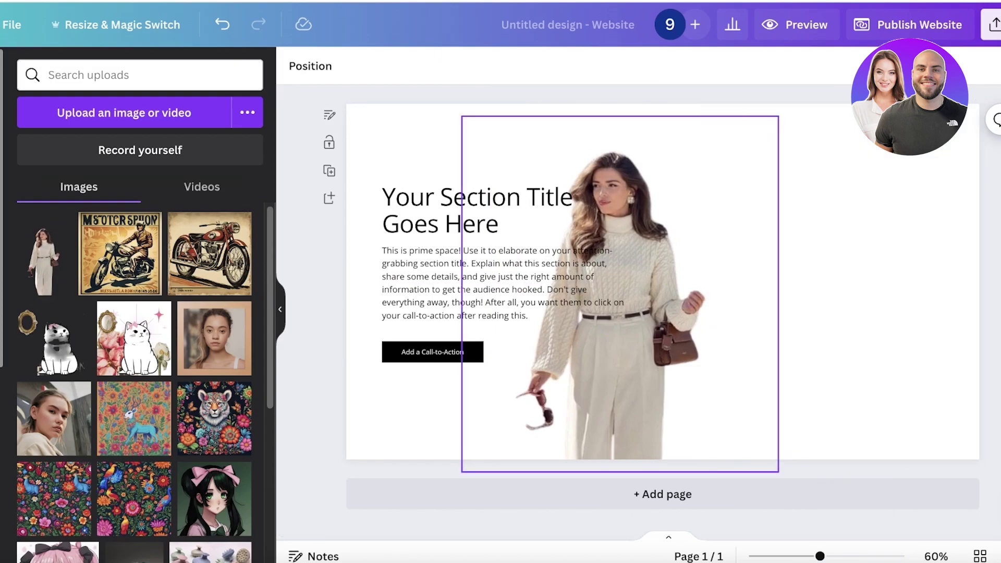
left_click(222, 24)
left_click(223, 24)
- Fill the layout's image frame with the uploaded photo of the woman in the cream outfit standing between garden hedges
scroll(177, 338, "down", 8)
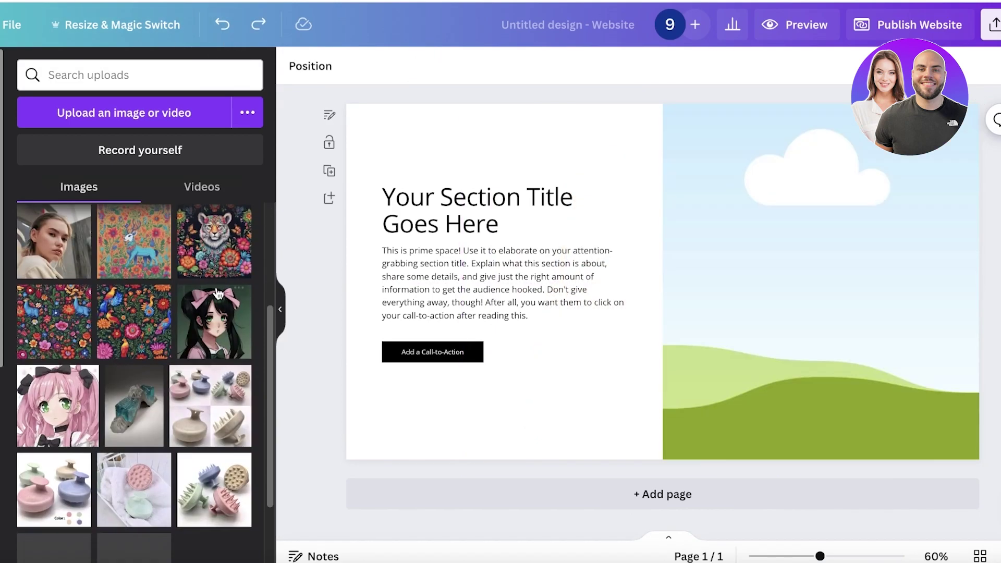
scroll(176, 338, "down", 10)
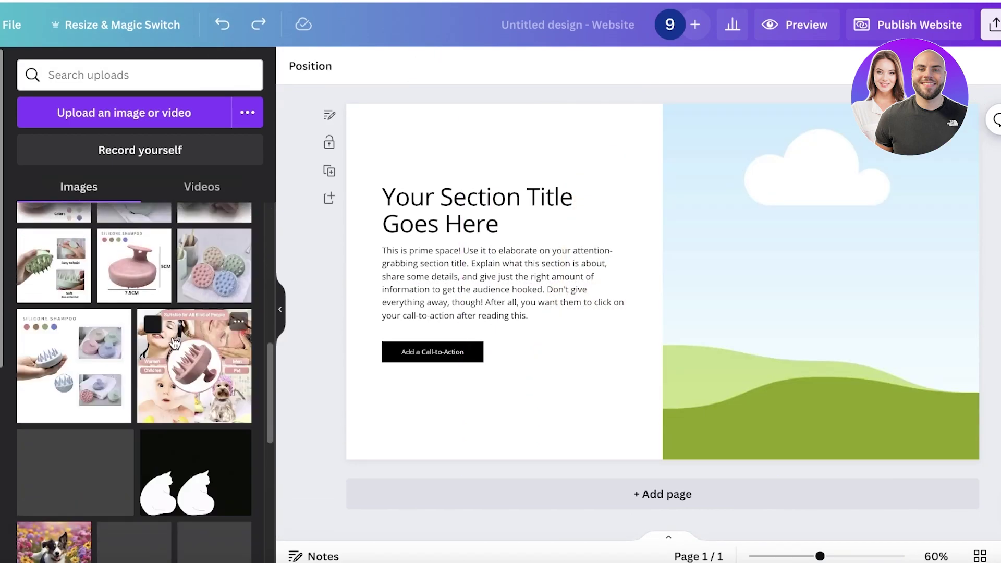
scroll(151, 333, "down", 3)
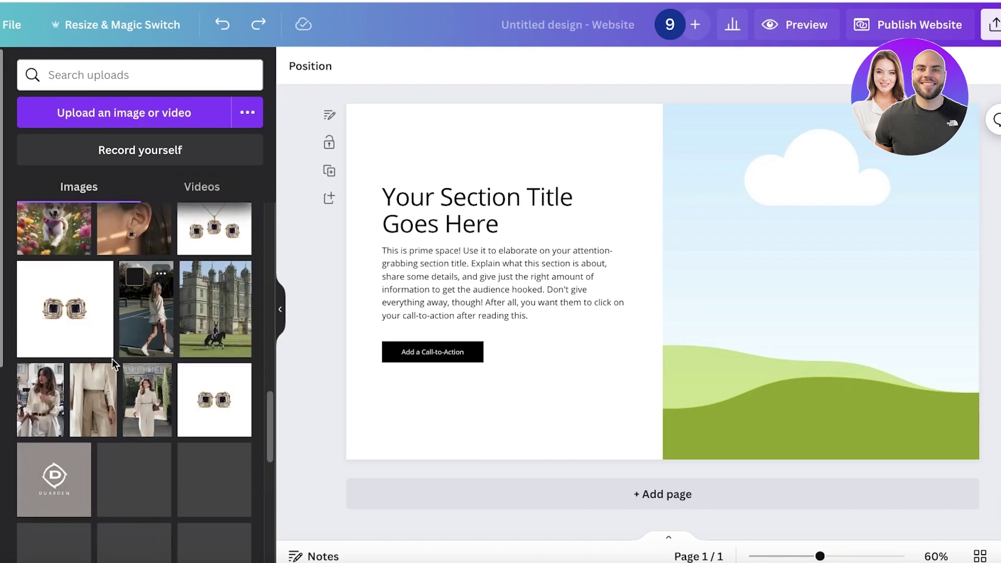
left_click(140, 412)
left_click_drag(681, 293, 815, 280)
- Try overlaying the uploaded cutout of the woman between the section text and the garden photo, and delete it
scroll(115, 334, "up", 15)
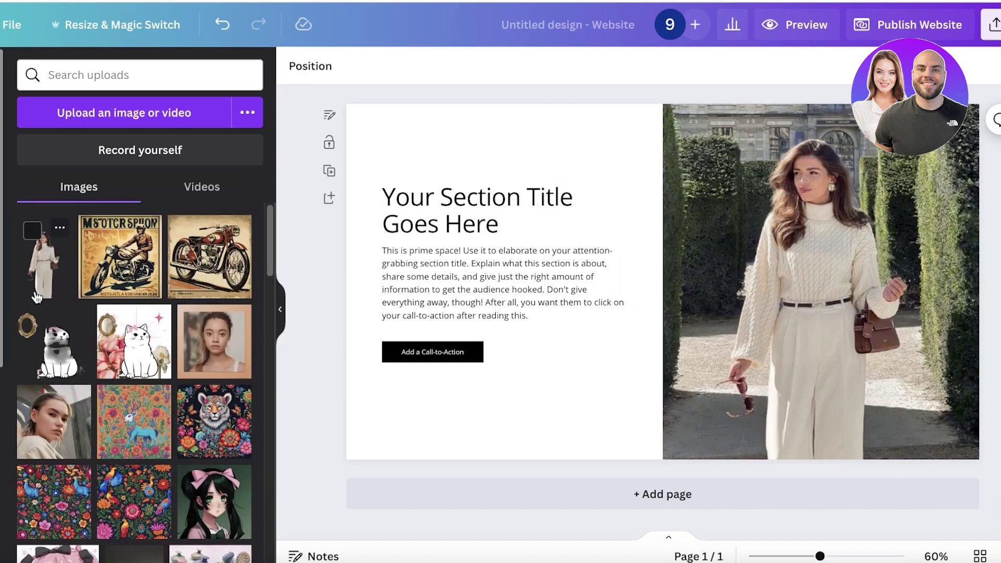
left_click_drag(48, 276, 510, 313)
left_click_drag(615, 252, 756, 89)
left_click_drag(623, 198, 653, 180)
left_click(819, 268)
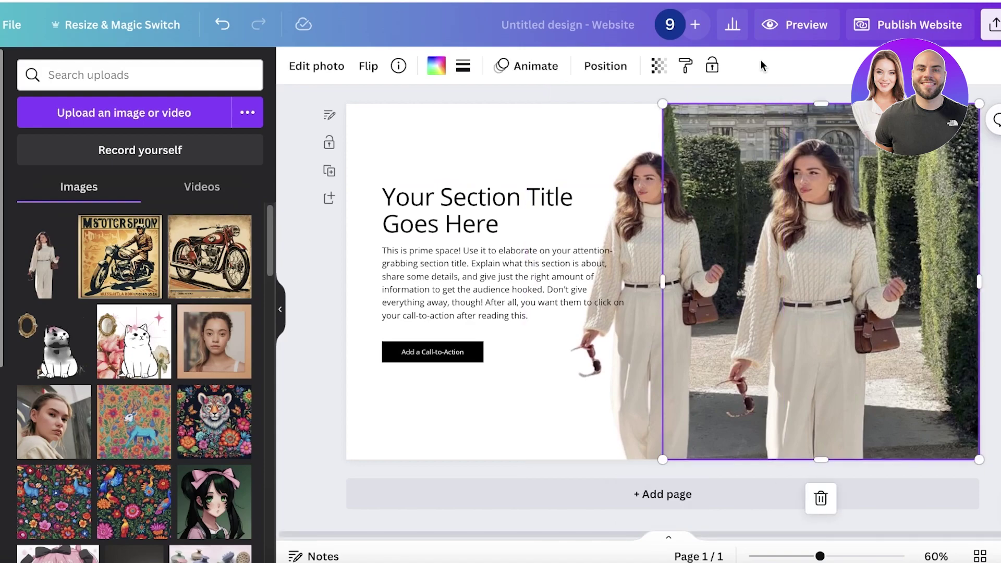
left_click(650, 233)
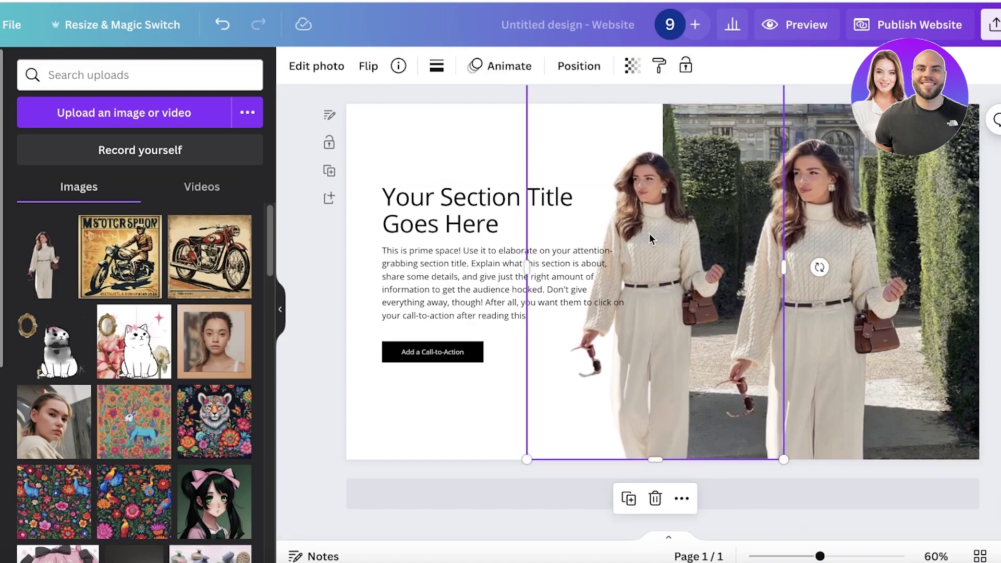
mouse_move(650, 233)
left_mouse_down()
mouse_move(782, 246)
mouse_move(662, 240)
left_mouse_up()
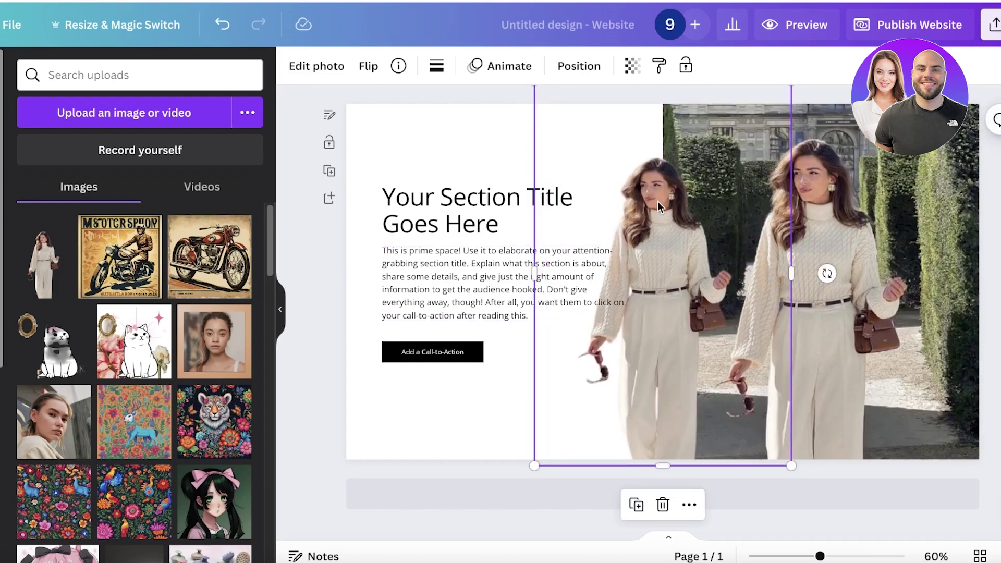
key("Delete")
- Try rotating the garden photo by 13.9 degrees inside its frame, and cancel the edit
left_click(798, 219)
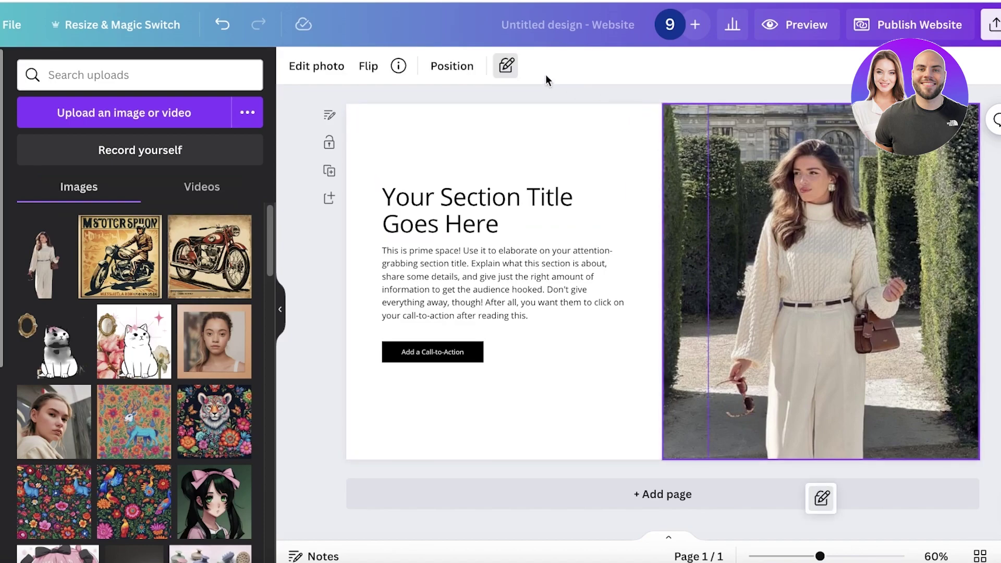
left_click(505, 66)
mouse_move(138, 194)
left_mouse_down()
mouse_move(106, 192)
mouse_move(194, 192)
mouse_move(146, 192)
left_mouse_up()
left_click(258, 172)
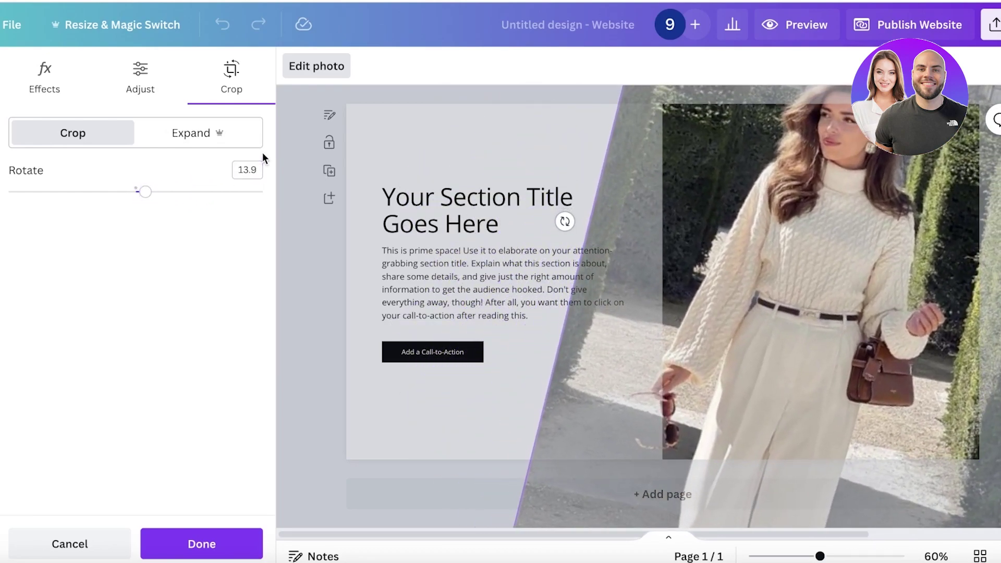
left_click(258, 162)
left_click(53, 537)
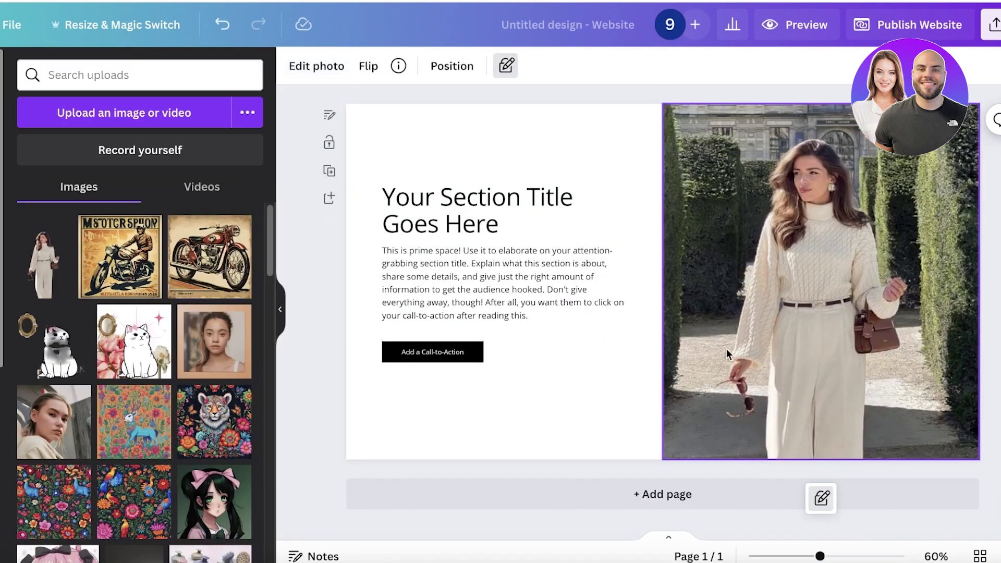
- Replace the section title with "Welcome to Elegance"
double_click(506, 190)
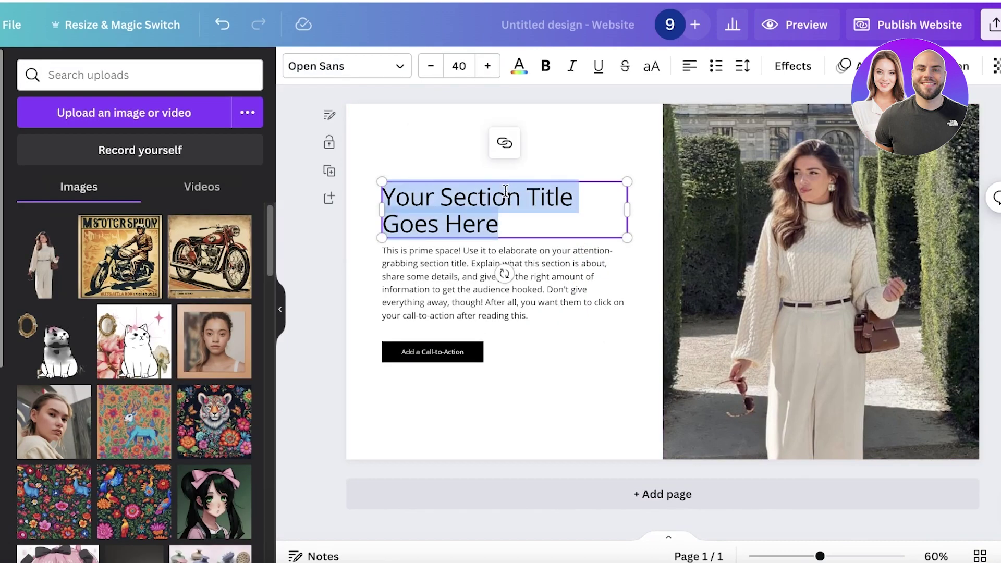
type("Welcome to ")
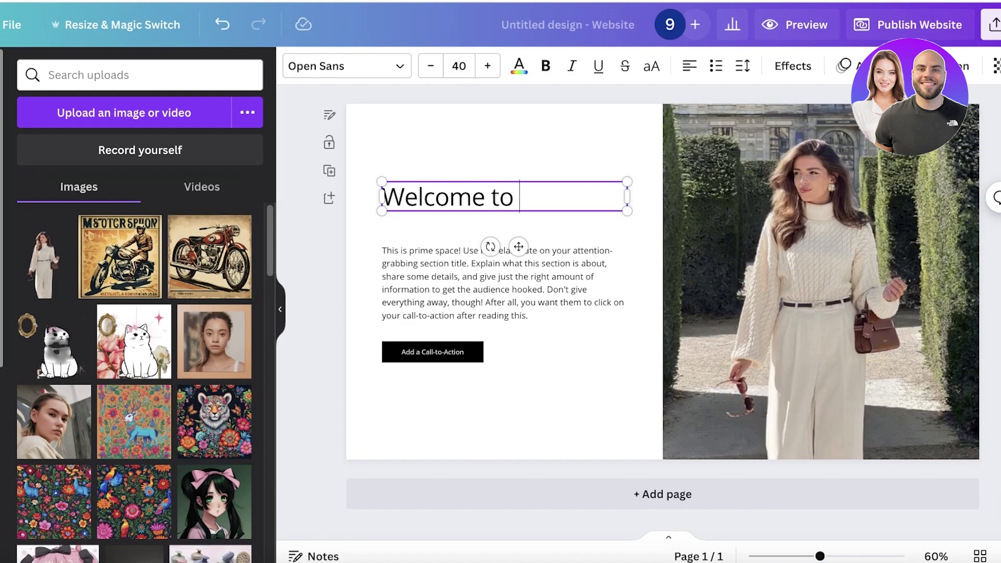
type("Eleh")
type("gance")
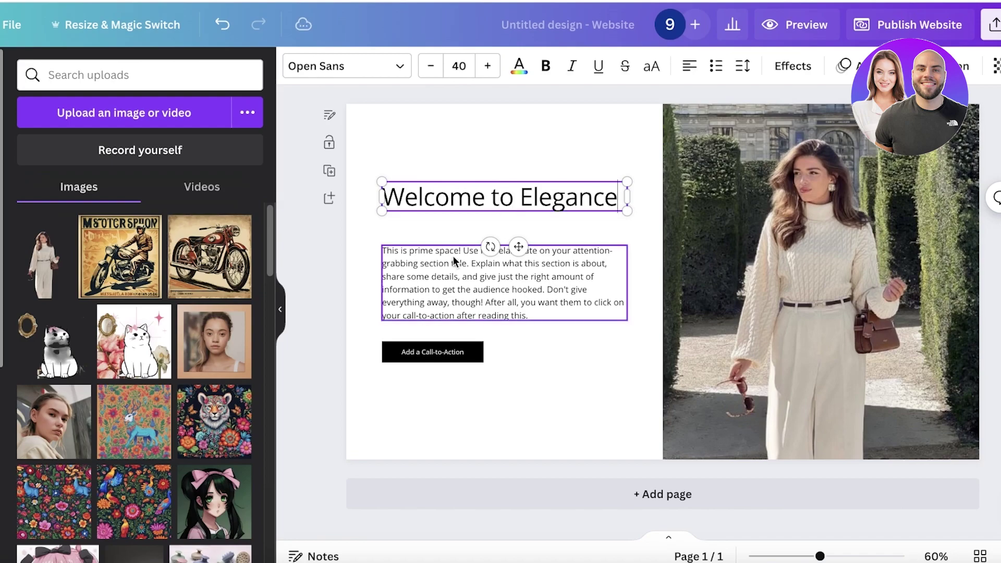
left_click(454, 265)
left_click(453, 263)
left_click(494, 416)
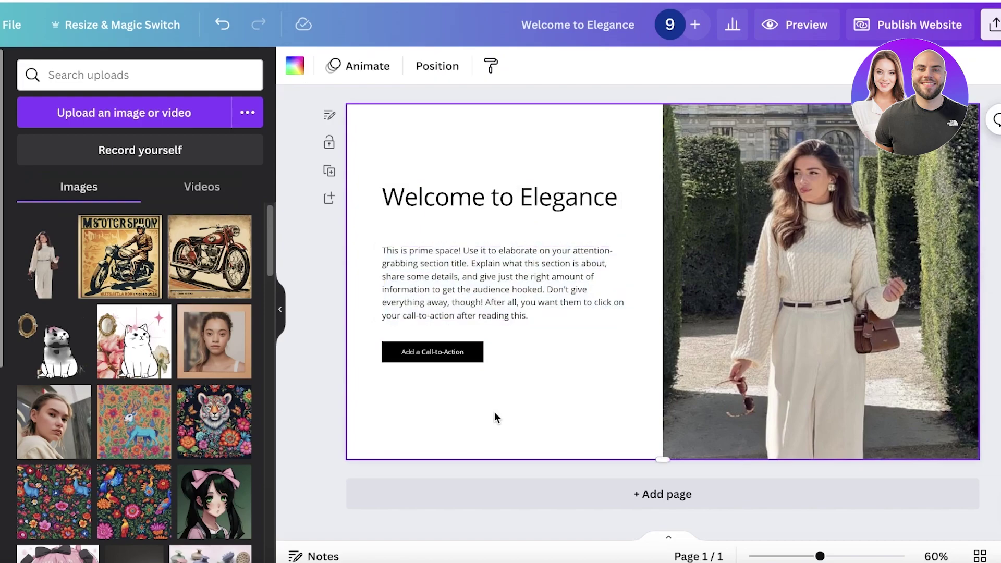
- Change the call-to-action button's text to "View More"
left_click(440, 355)
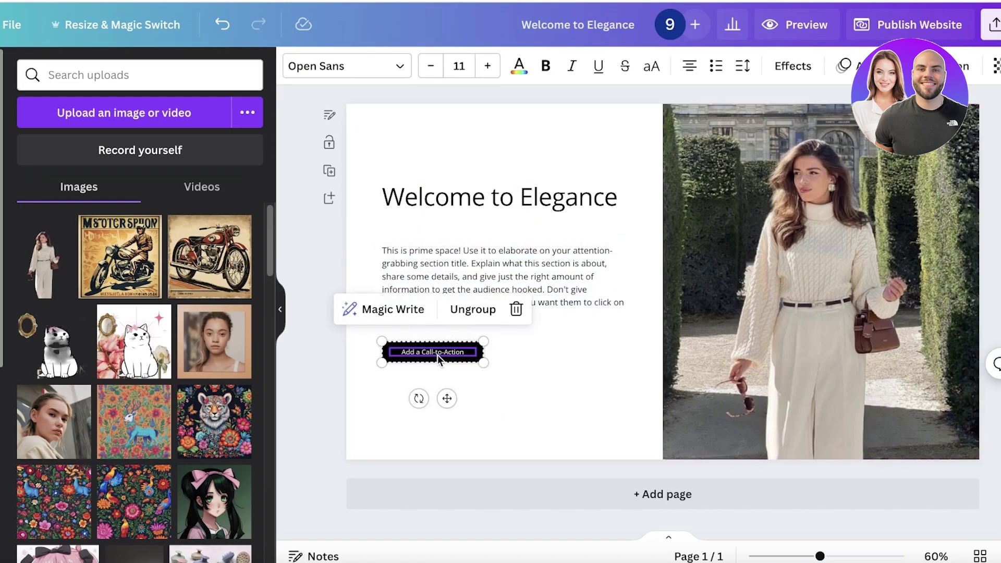
double_click(435, 355)
type("A")
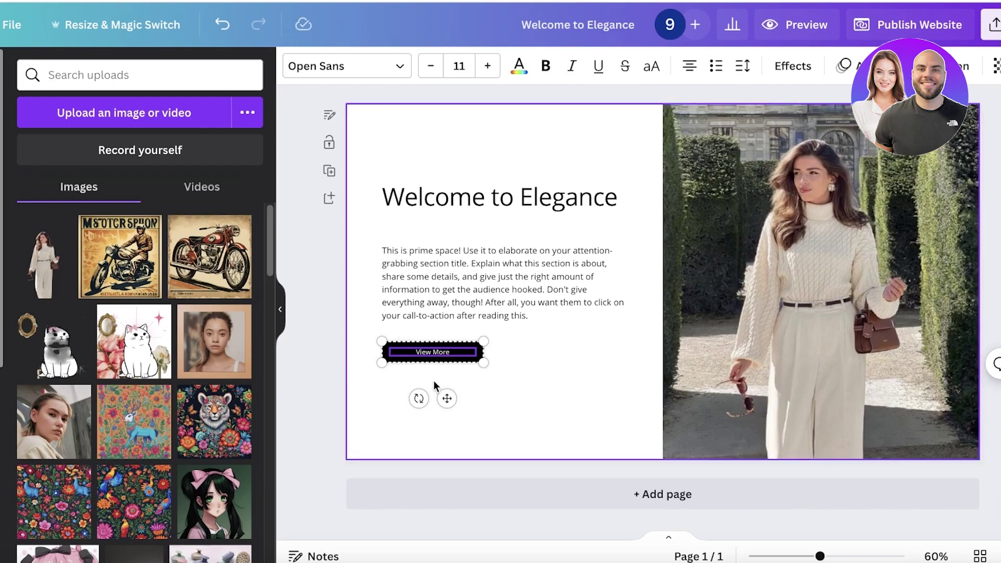
- Add a second page and apply the layout with a full-page image, logo, centred title and call-to-action button
left_click(565, 502)
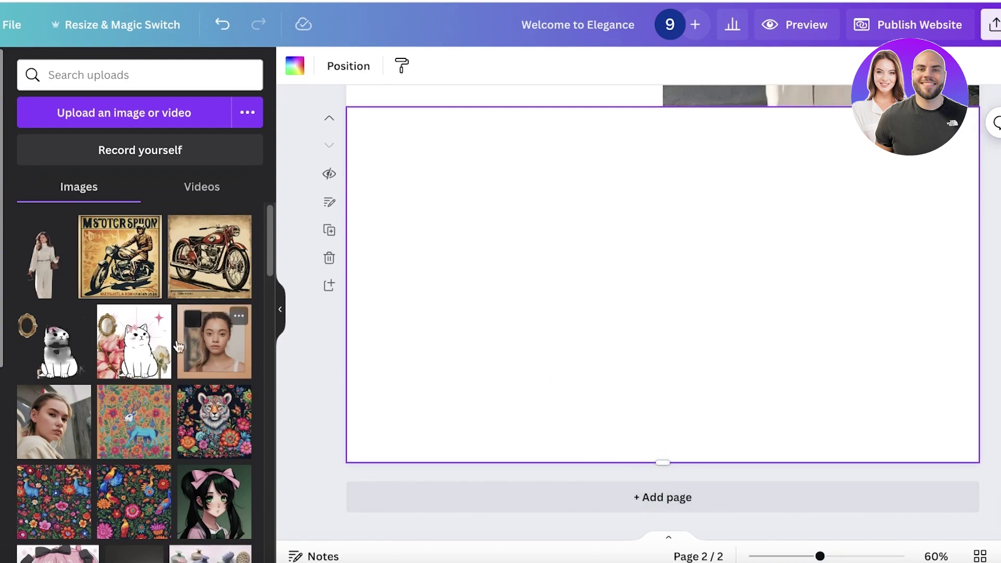
scroll(96, 406, "down", 5)
scroll(96, 399, "down", 4)
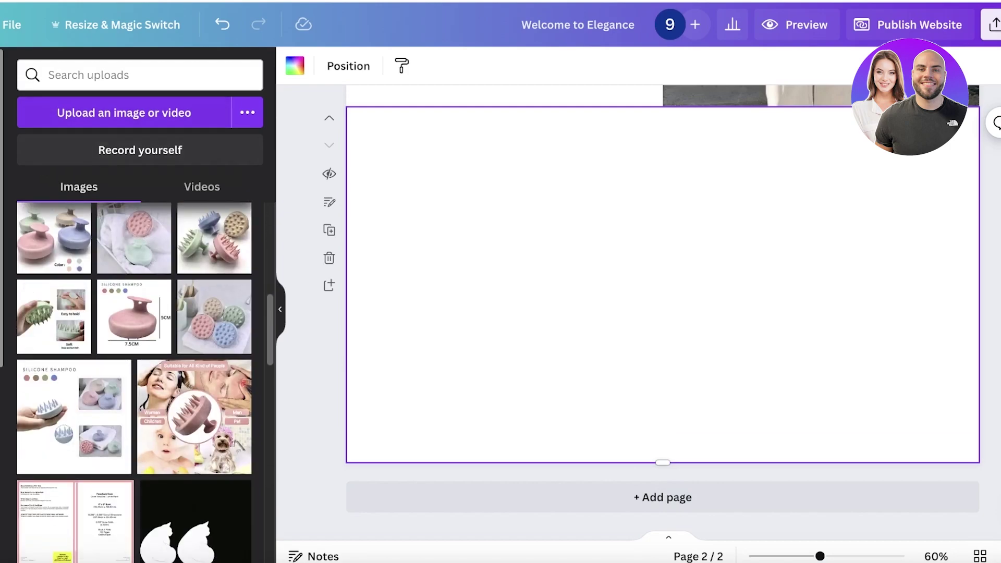
left_click(1, 73)
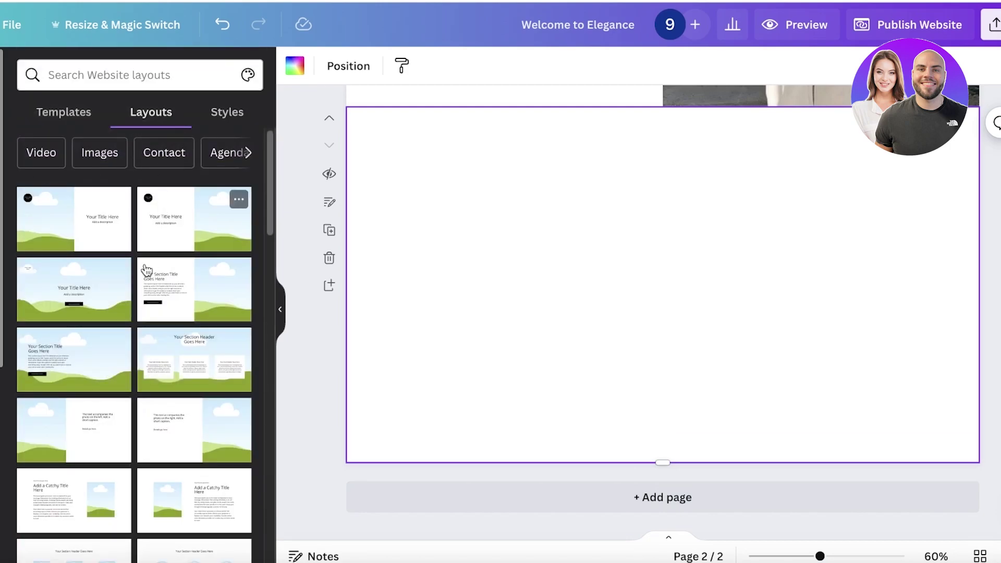
left_click(63, 313)
- Delete the title text, call-to-action button and logo placeholder from the second page, leaving only its background image frame
left_click(631, 276)
key("Delete")
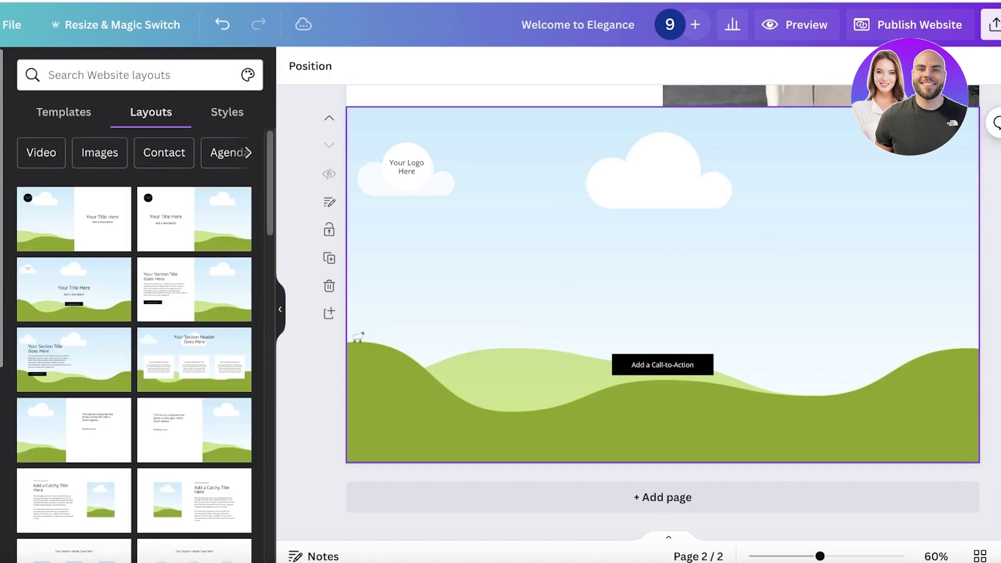
left_click(671, 364)
key("Delete")
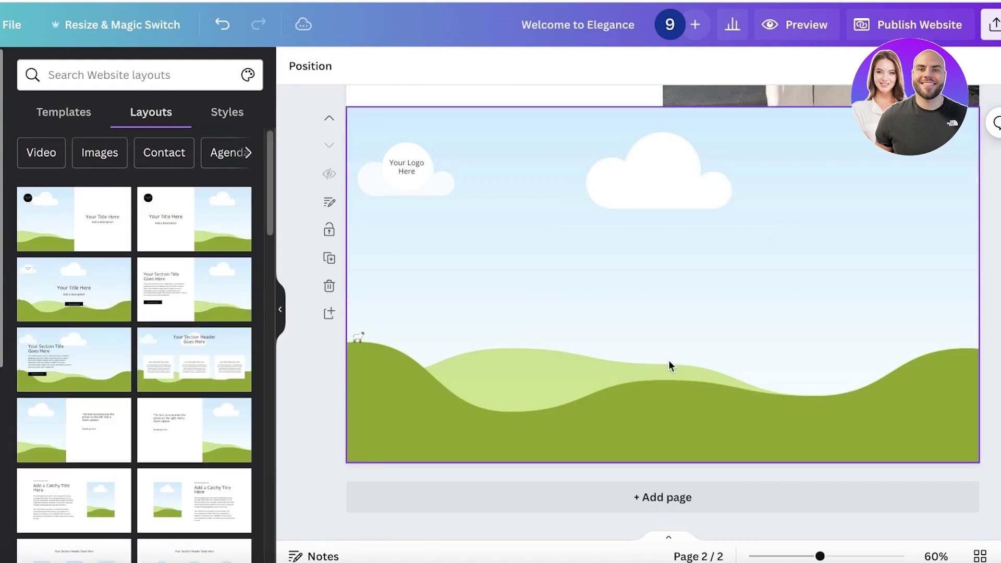
left_click(408, 165)
key("Delete")
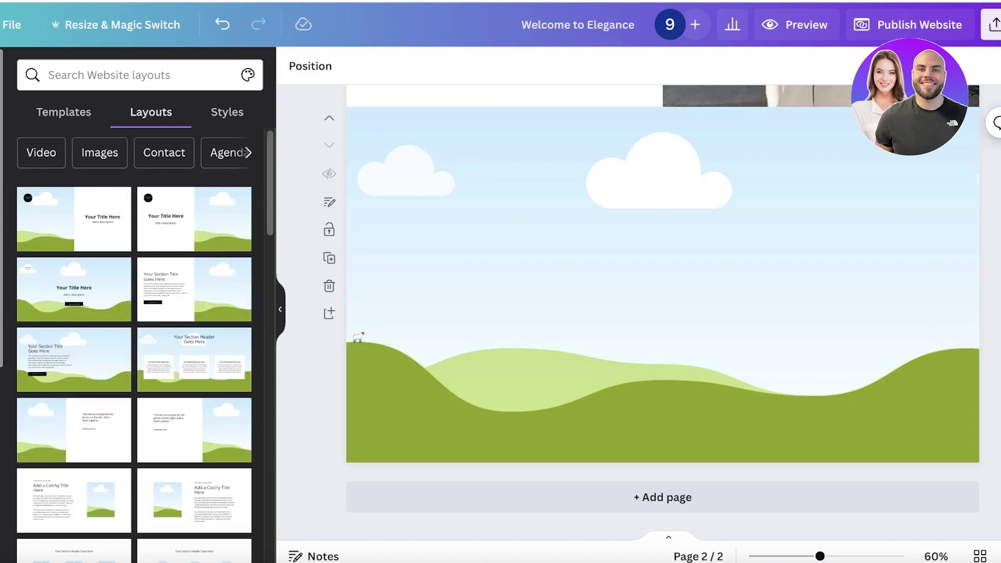
- Try filling the second page's full-page frame with the uploaded street photo of the woman in the cream top
left_click(1, 470)
left_click(1, 305)
scroll(109, 346, "down", 15)
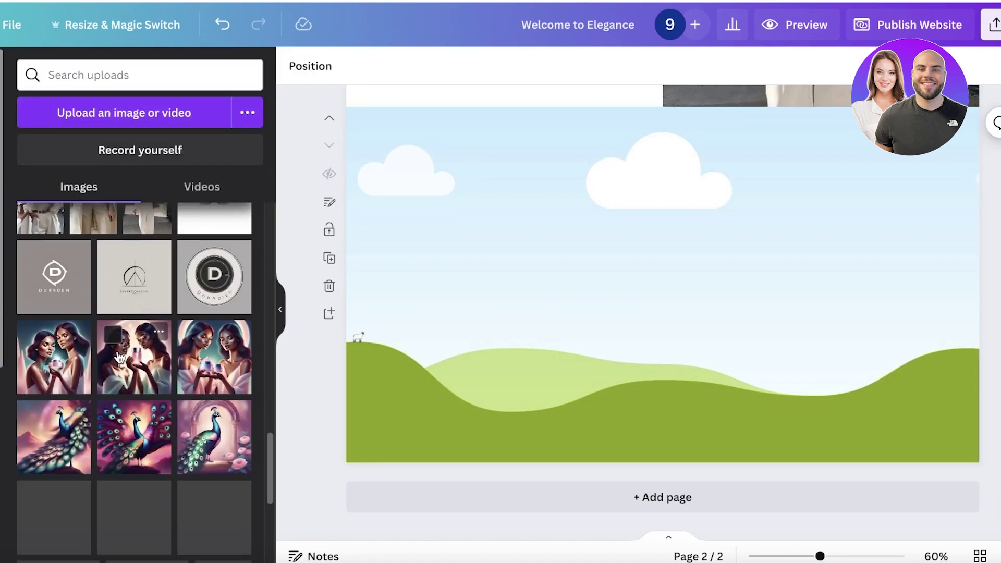
scroll(118, 376, "up", 3)
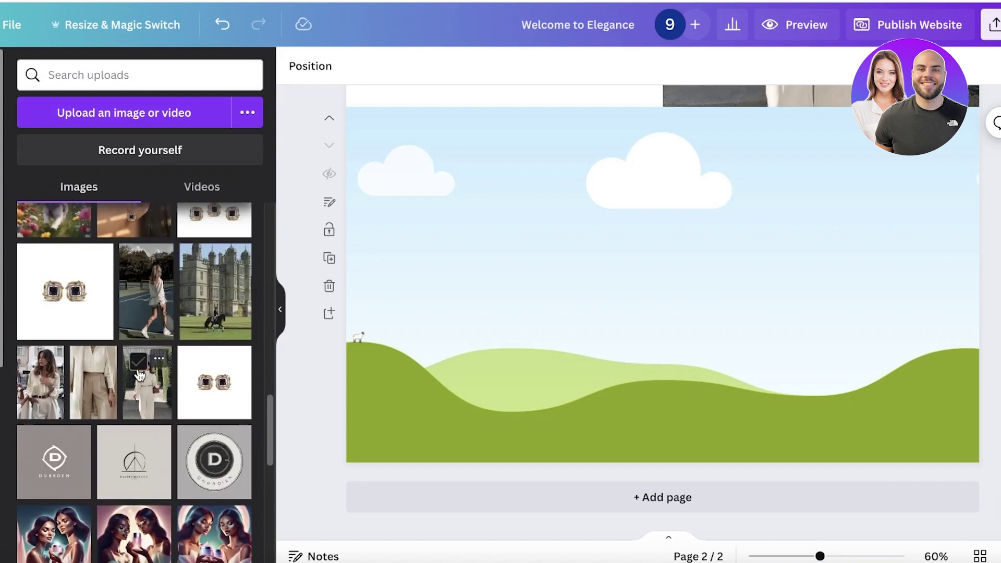
left_click(46, 396)
left_click_drag(658, 277, 708, 272)
double_click(657, 223)
left_click_drag(657, 224, 635, 455)
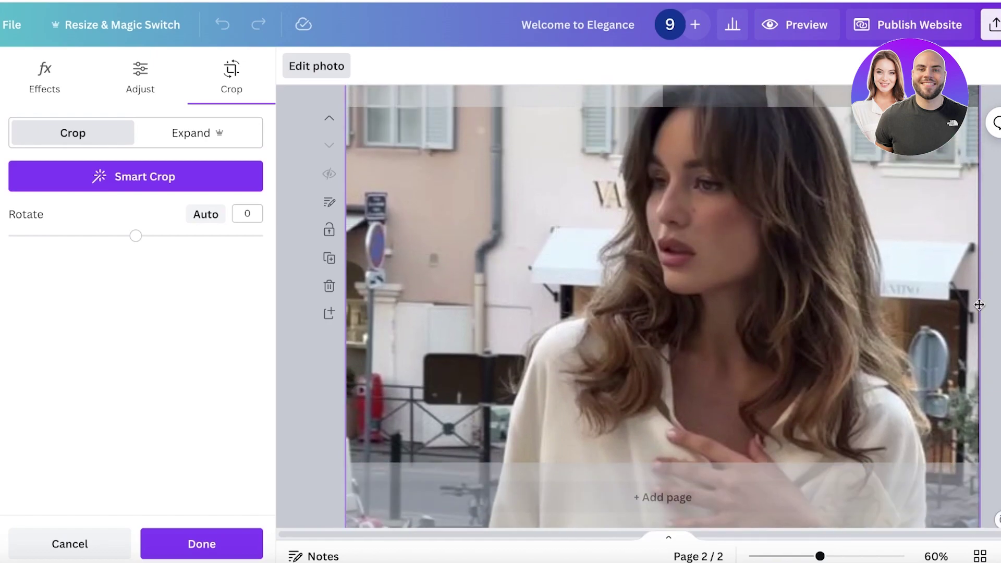
key("Return")
- Search elements for "fashion" videos and replace the second page's street photo with the 8.0s clip of flowers on a workshop table
left_click(1, 128)
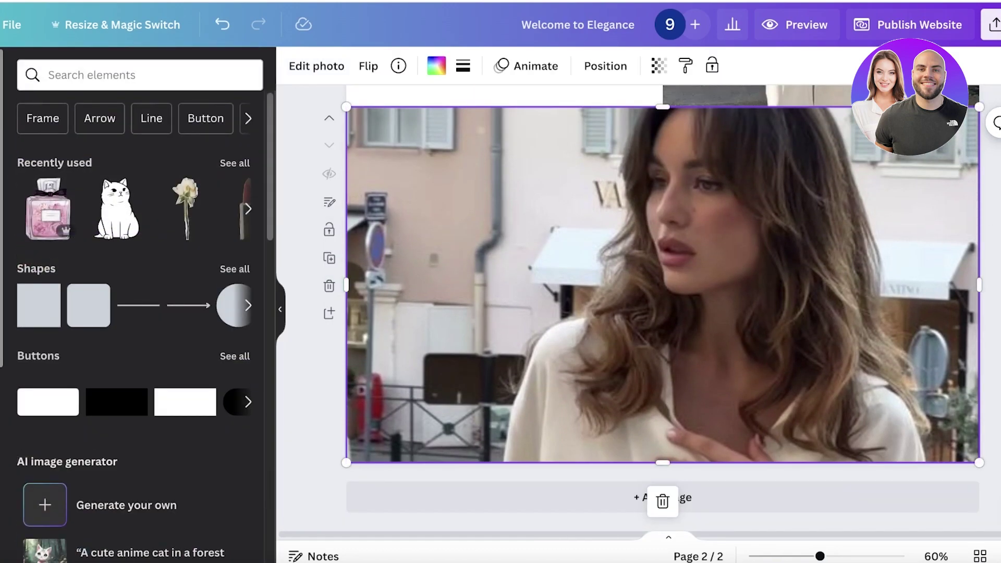
left_click(6, 299)
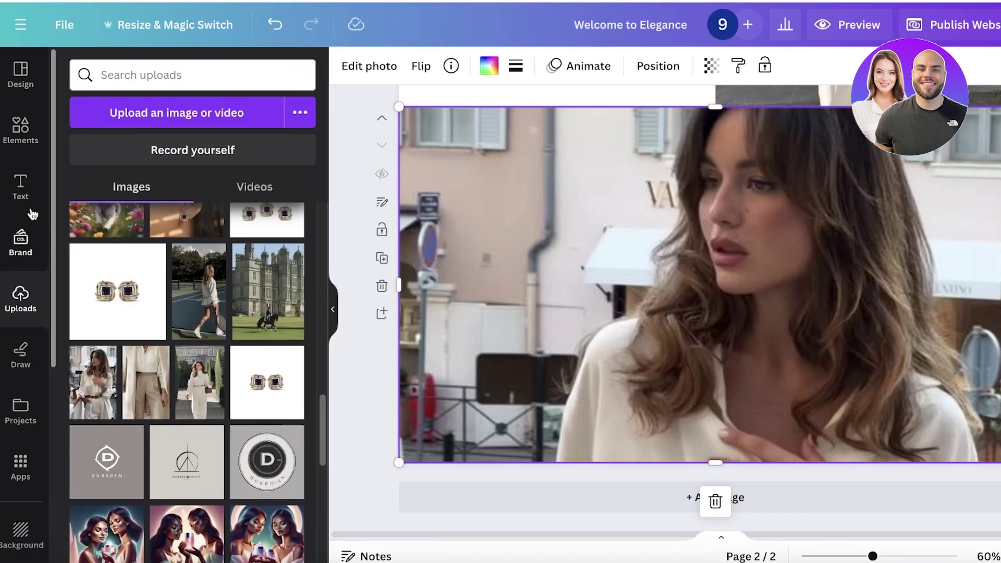
left_click(24, 185)
left_click(21, 128)
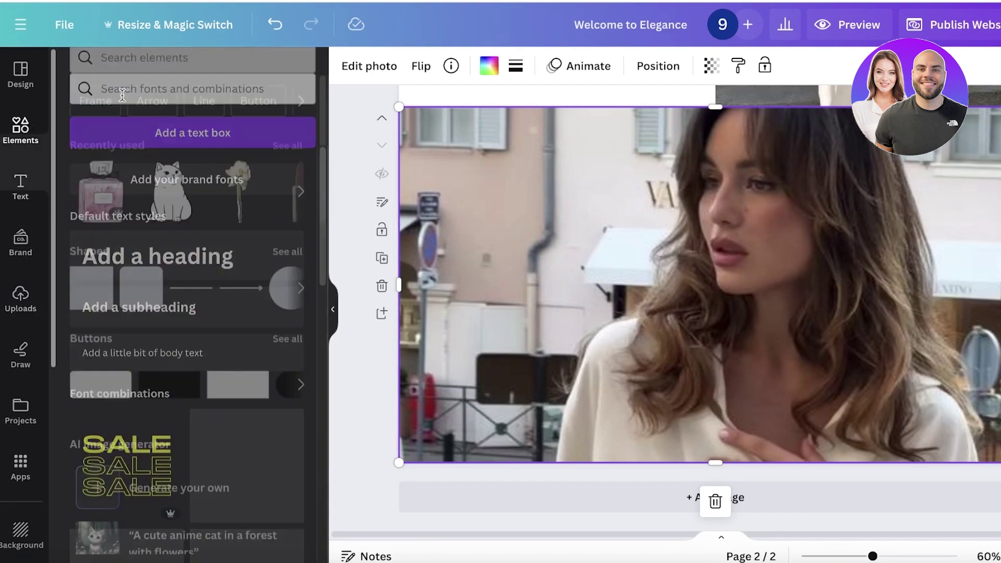
left_click(166, 73)
type("fas")
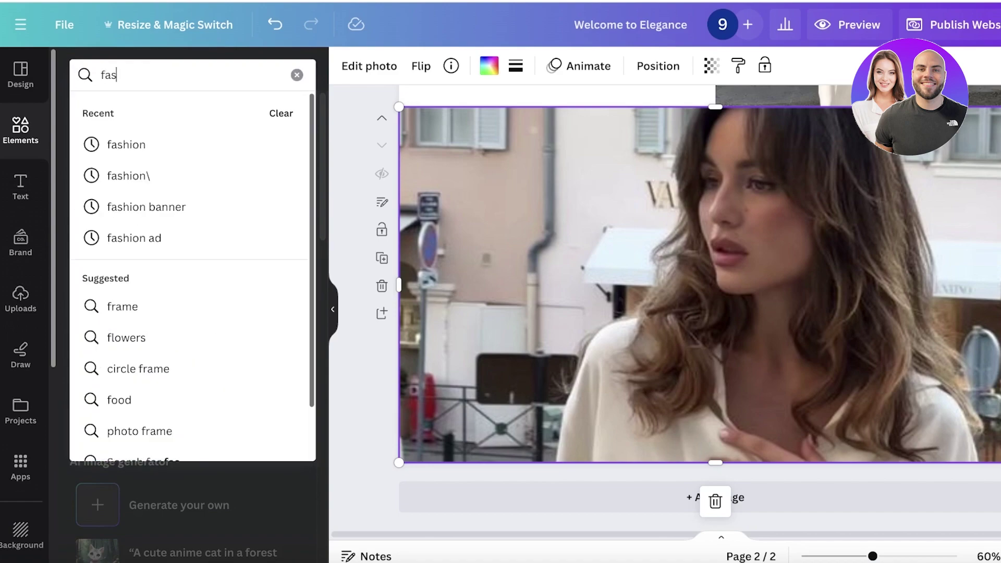
type("hion")
key("Return")
left_click(213, 126)
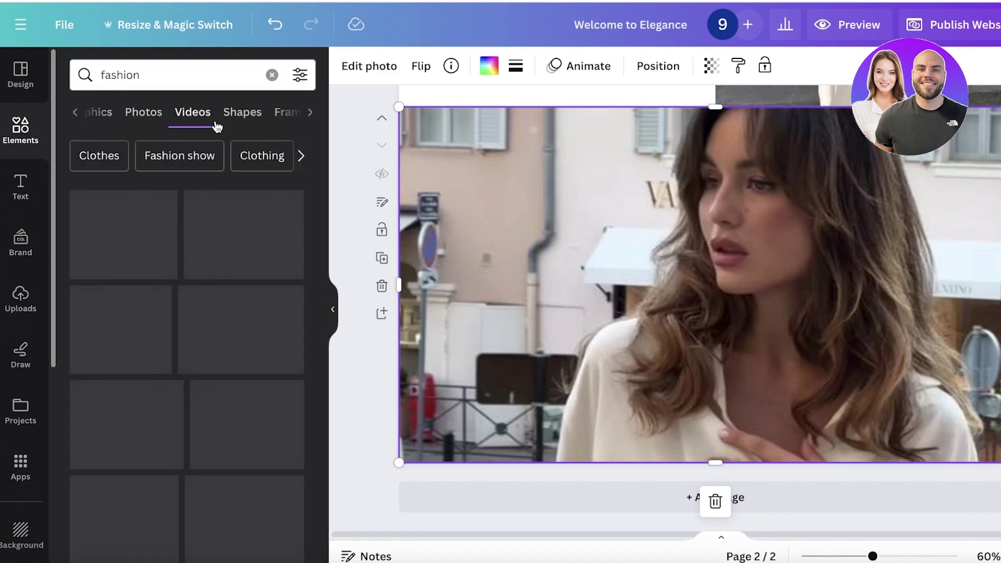
key("Delete")
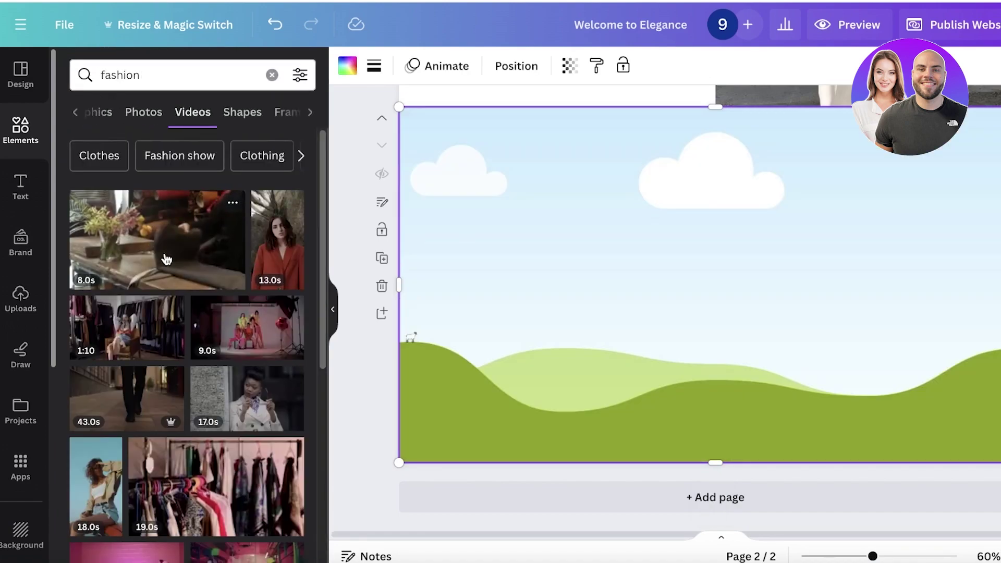
left_click_drag(166, 259, 550, 196)
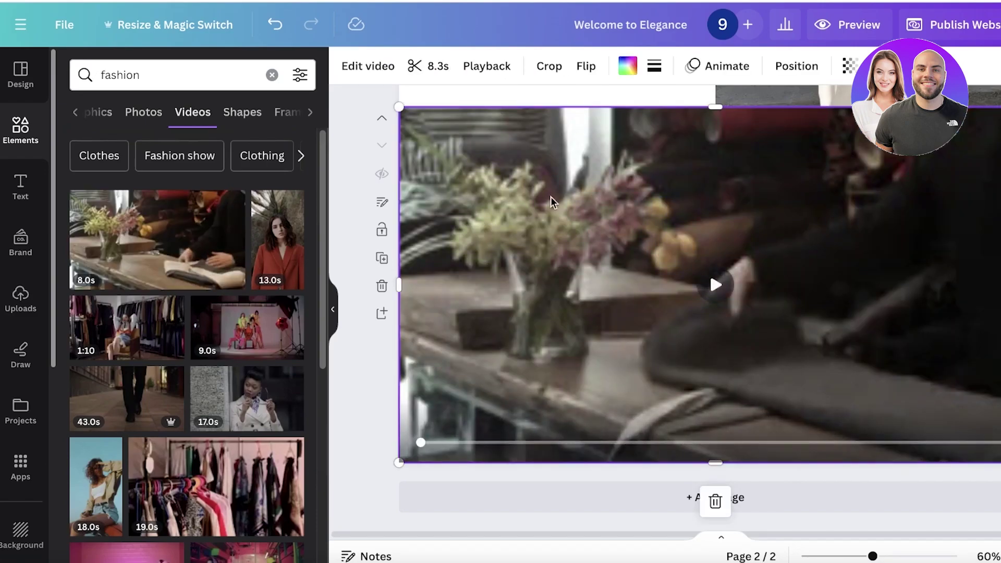
- Search the elements for "letter frame" and show only the frames
left_click(19, 183)
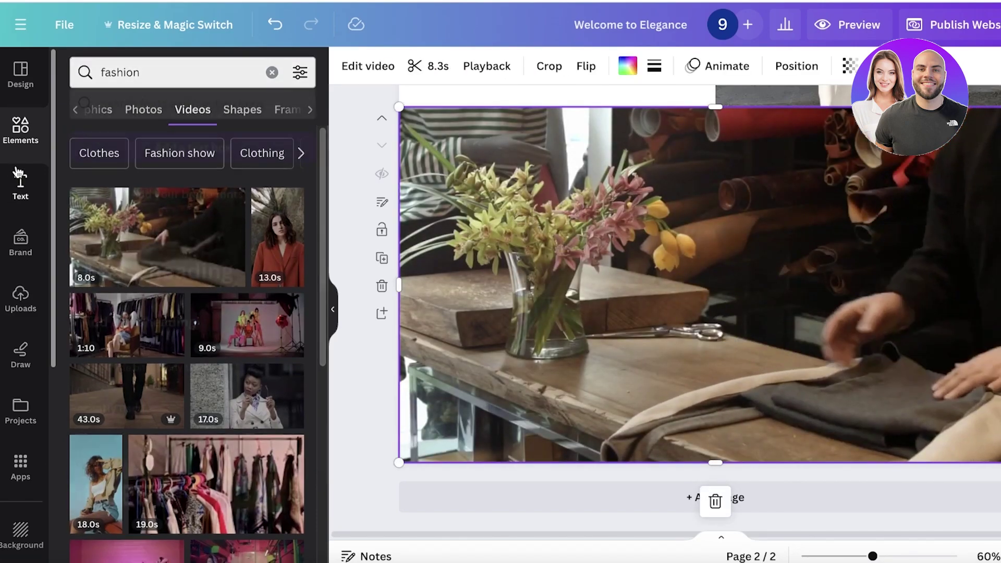
left_click(21, 127)
left_click(158, 64)
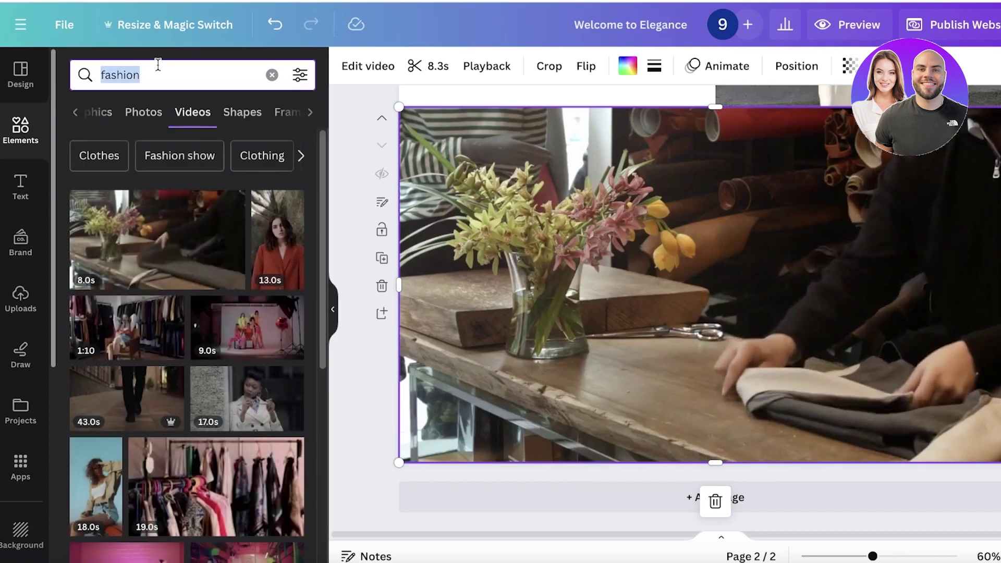
key("BackSpace")
type("letter g")
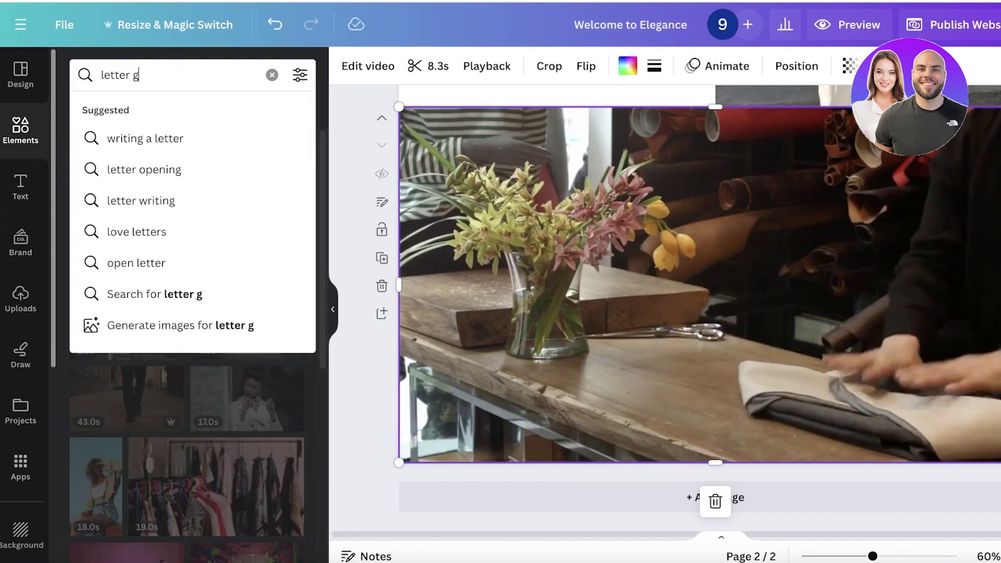
key("BackSpace")
key("BackSpace")
type("frame")
key("Return")
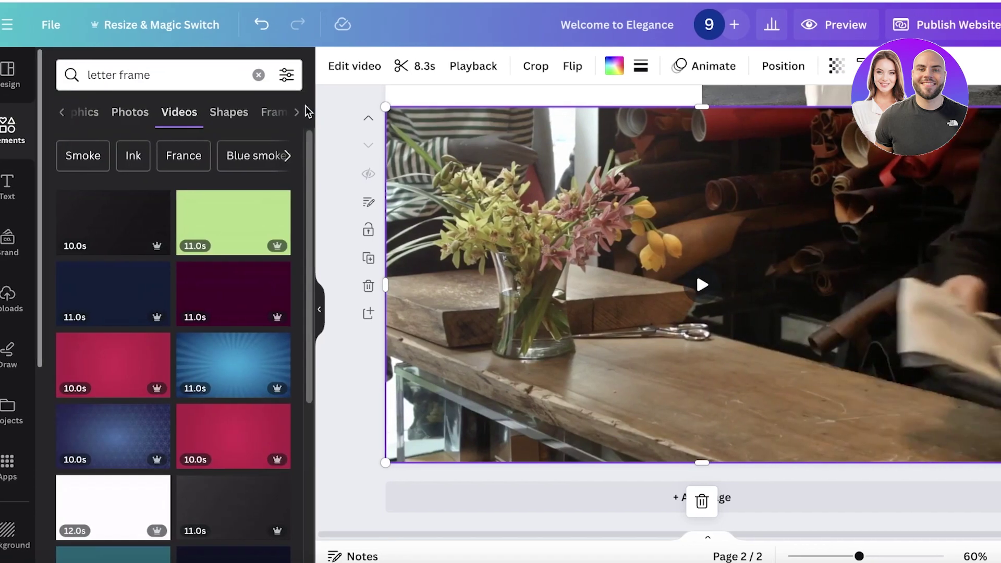
left_click(271, 112)
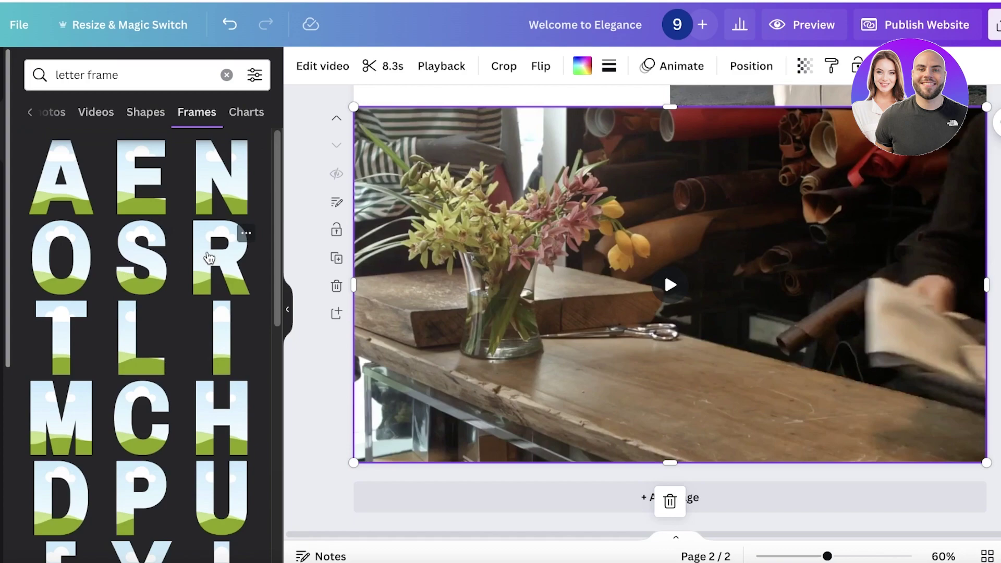
- Add the letter frames R, O, S and E on top of the video on the second page
left_click(213, 256)
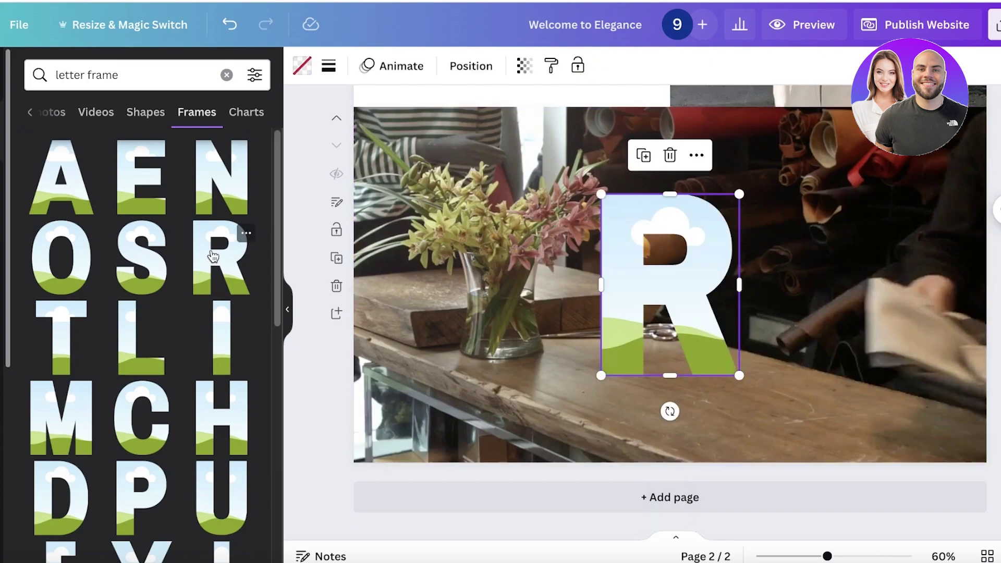
left_click(68, 251)
left_click(154, 263)
left_click(149, 193)
- Arrange the letter frames in an evenly spaced row across the video in the order R, S, O, E
left_click_drag(682, 283, 914, 253)
left_click_drag(724, 266, 833, 259)
left_click_drag(679, 264, 730, 260)
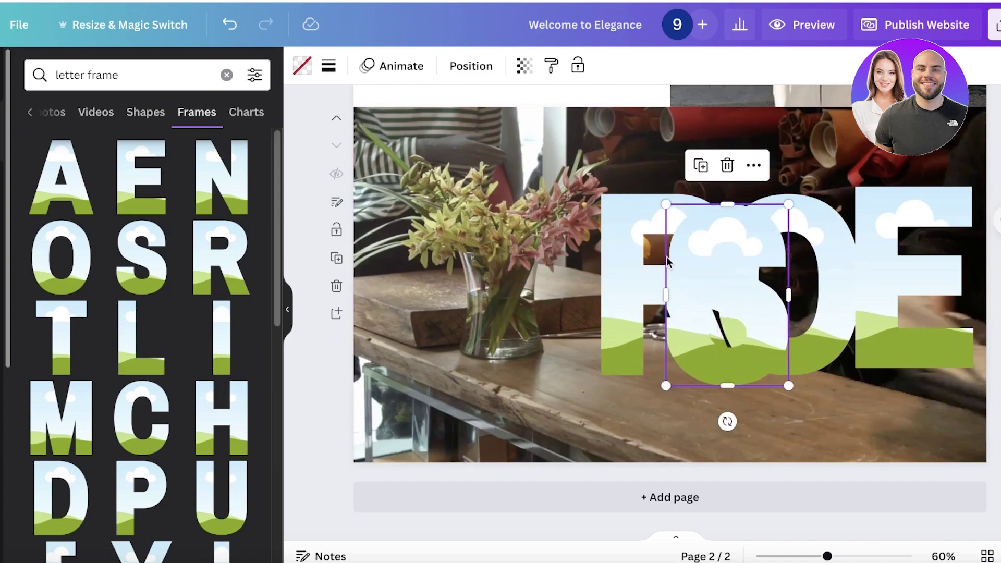
left_click_drag(637, 255, 458, 246)
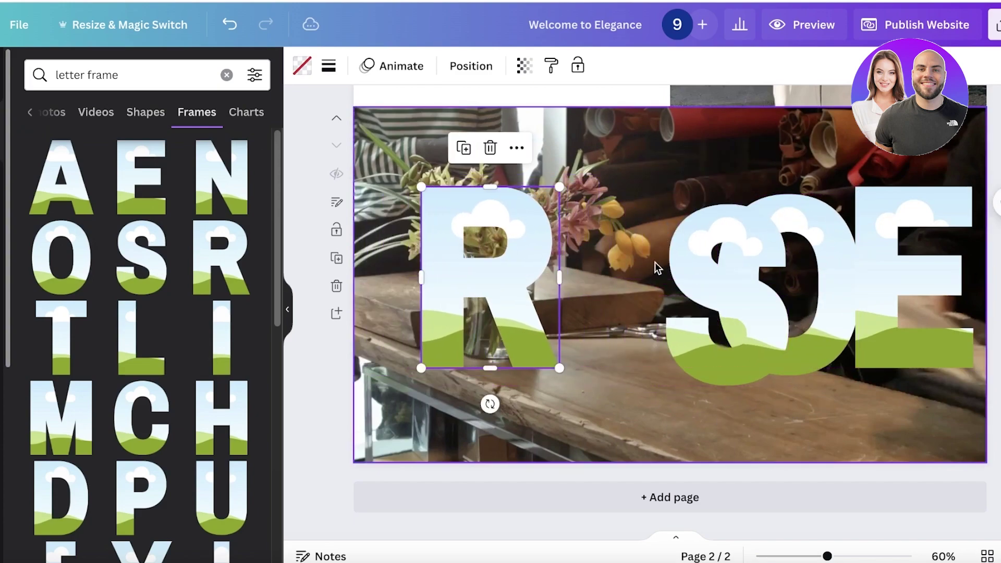
left_click_drag(689, 261, 600, 250)
left_click_drag(784, 264, 773, 268)
left_click_drag(499, 274, 483, 276)
left_click_drag(608, 274, 597, 273)
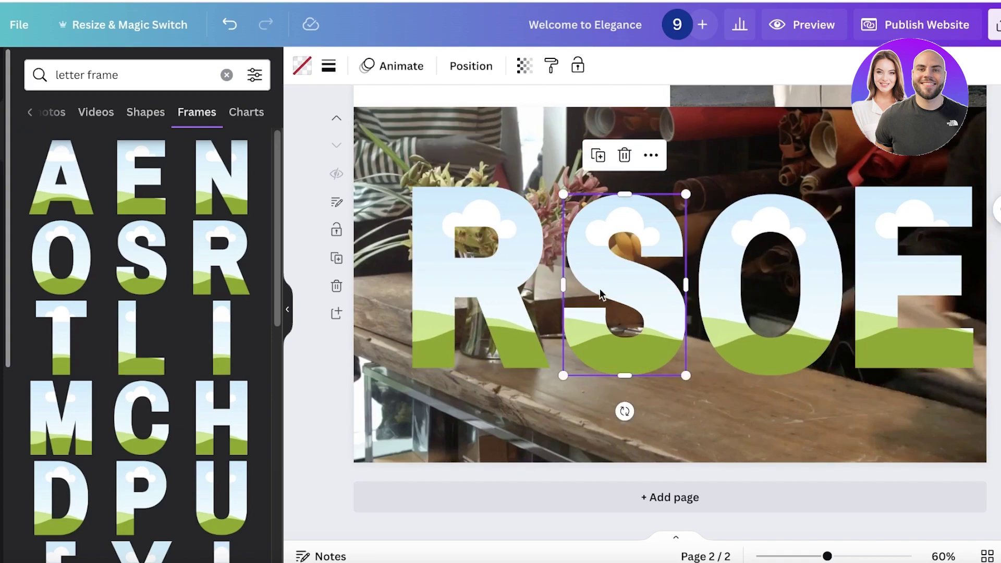
left_click(838, 286)
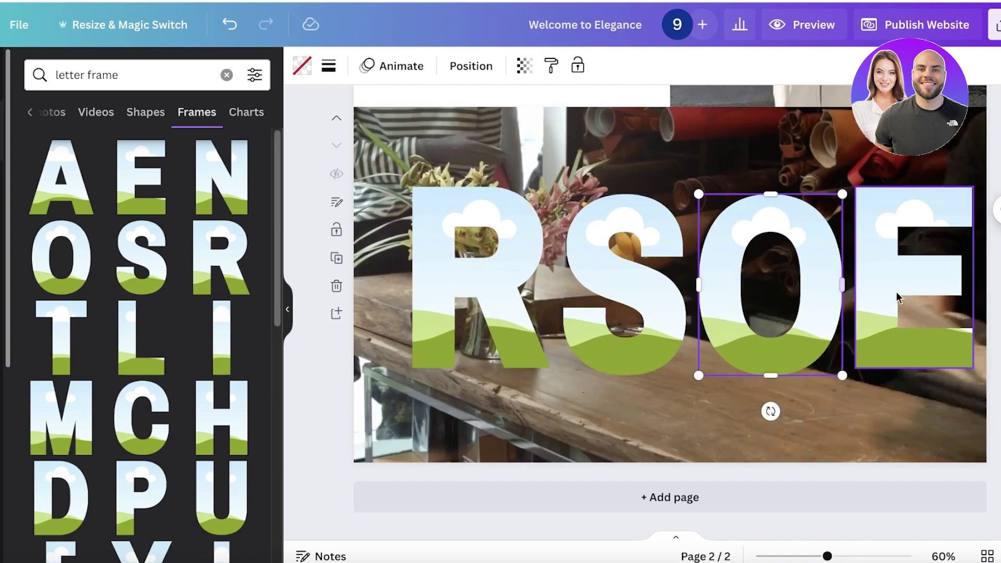
- Shift the row of letter frames toward the page centre and swap the S and O frames so the row spells ROSE
left_click_drag(618, 286, 596, 297)
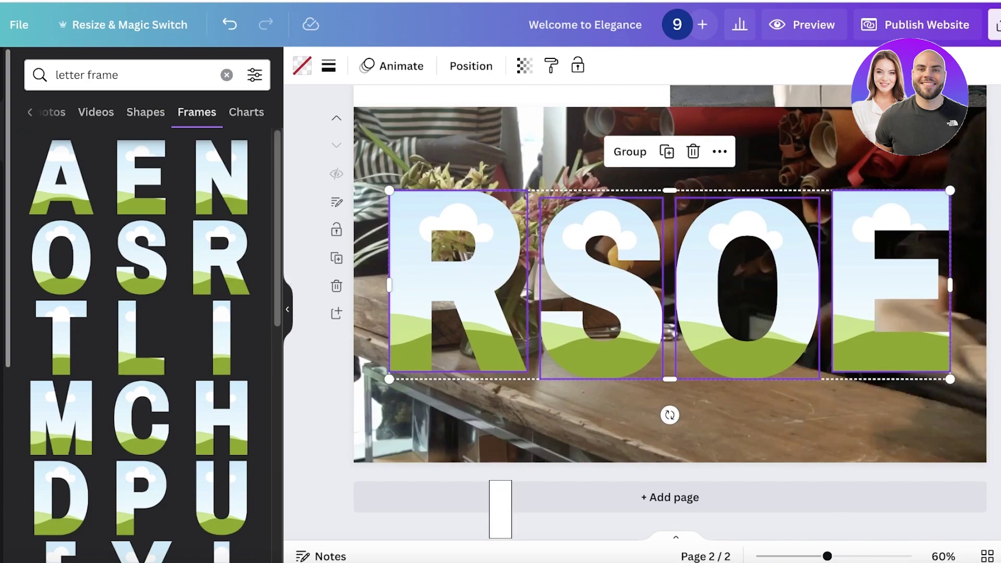
left_click(612, 295)
left_click_drag(614, 294, 711, 331)
left_click(600, 328)
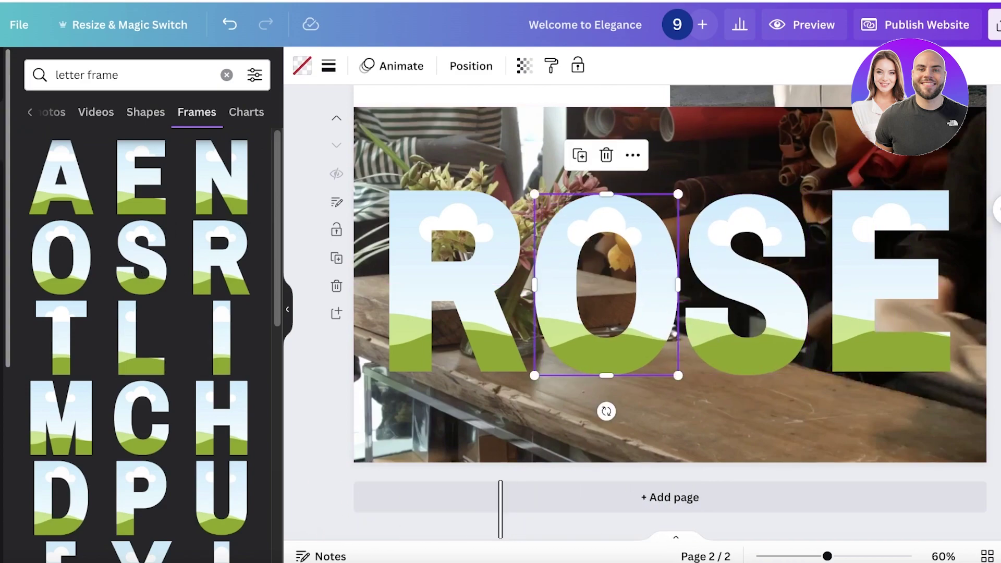
- Fill the R frame with the recently used 8.0s flower clip and enlarge its crop to line up with the background video
left_click(226, 75)
left_click(261, 164)
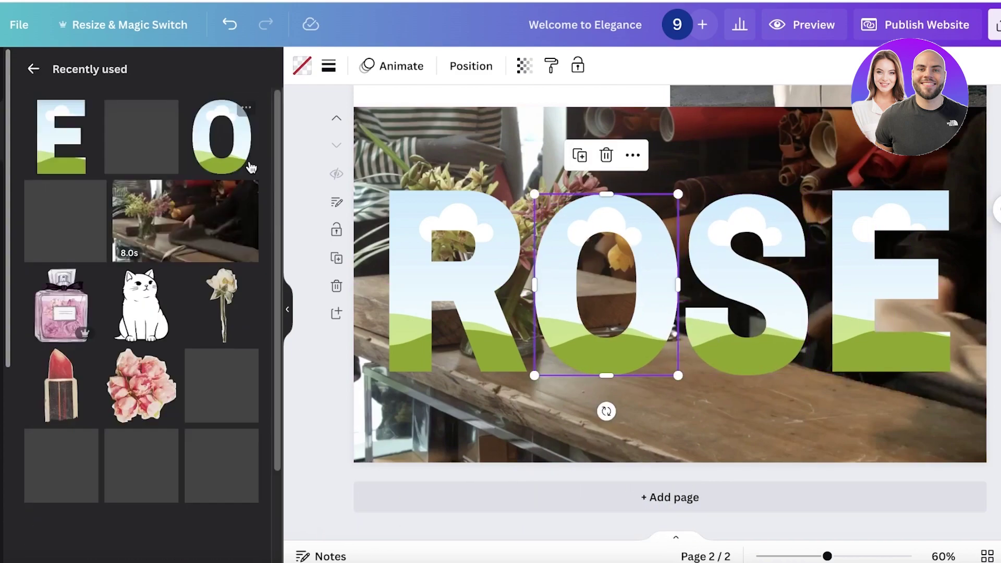
left_click_drag(177, 222, 418, 215)
double_click(405, 246)
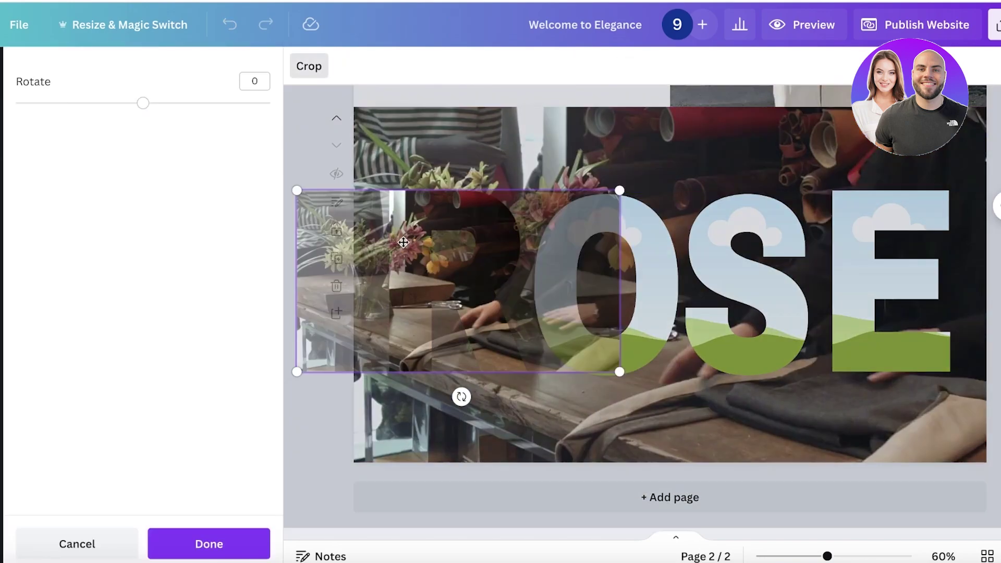
left_click_drag(616, 192, 796, 163)
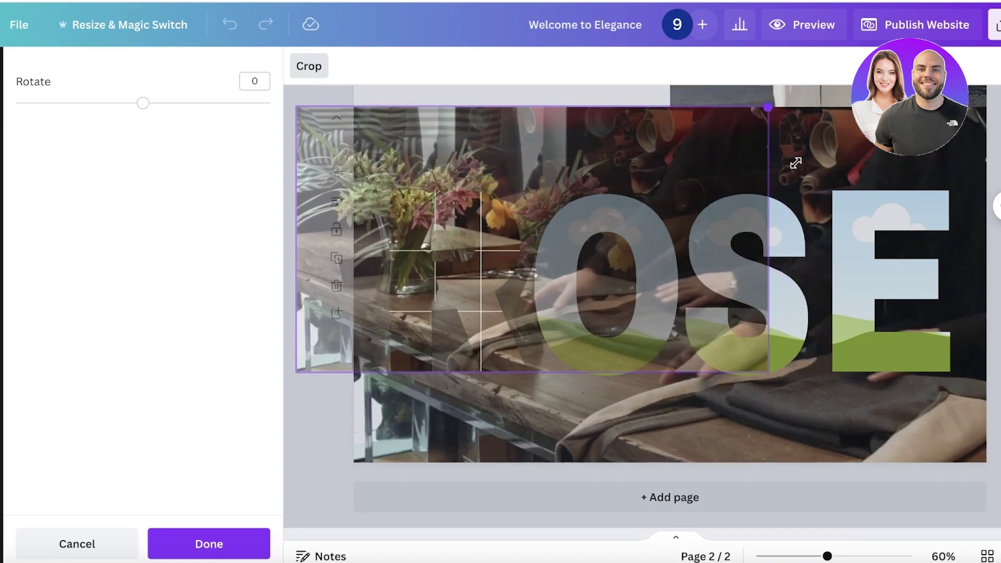
left_click_drag(696, 182, 750, 174)
left_click_drag(824, 377, 1000, 441)
left_click(1000, 442)
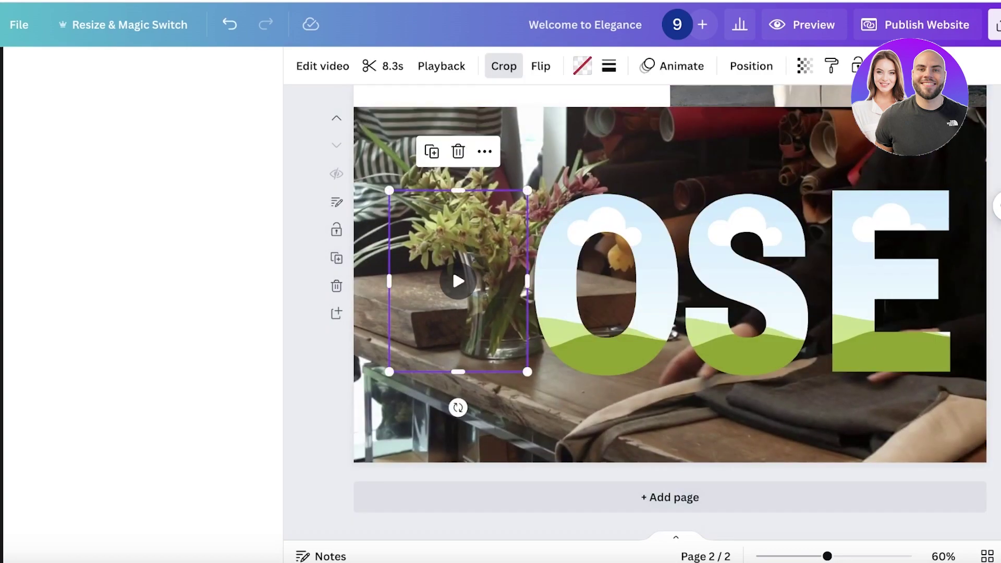
- Fill the O frame with the same 8.0s clip and scale its crop to cover the page like the background video
left_click(585, 318)
left_click(148, 226)
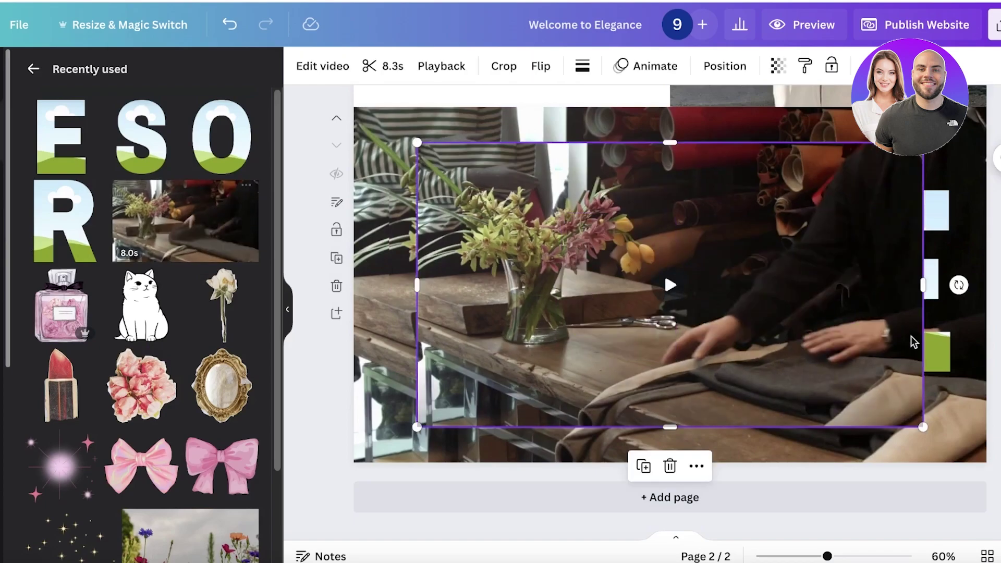
left_click_drag(706, 248, 579, 262)
mouse_move(646, 250)
left_mouse_down()
mouse_move(657, 252)
mouse_move(648, 235)
left_mouse_up()
double_click(638, 235)
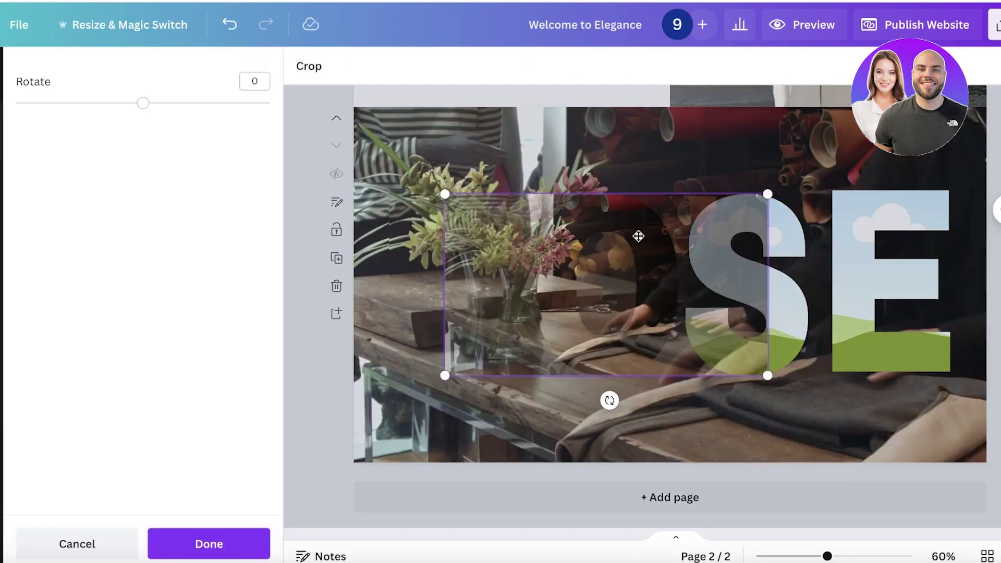
left_click_drag(770, 196, 944, 162)
left_click_drag(825, 172, 721, 172)
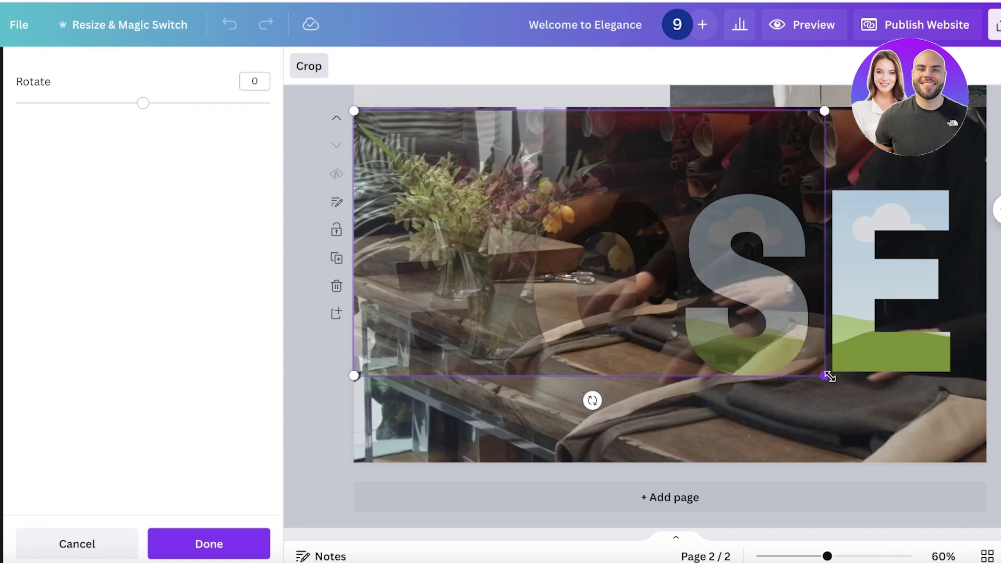
left_click_drag(830, 377, 985, 462)
left_click_drag(869, 395, 878, 389)
left_click(208, 544)
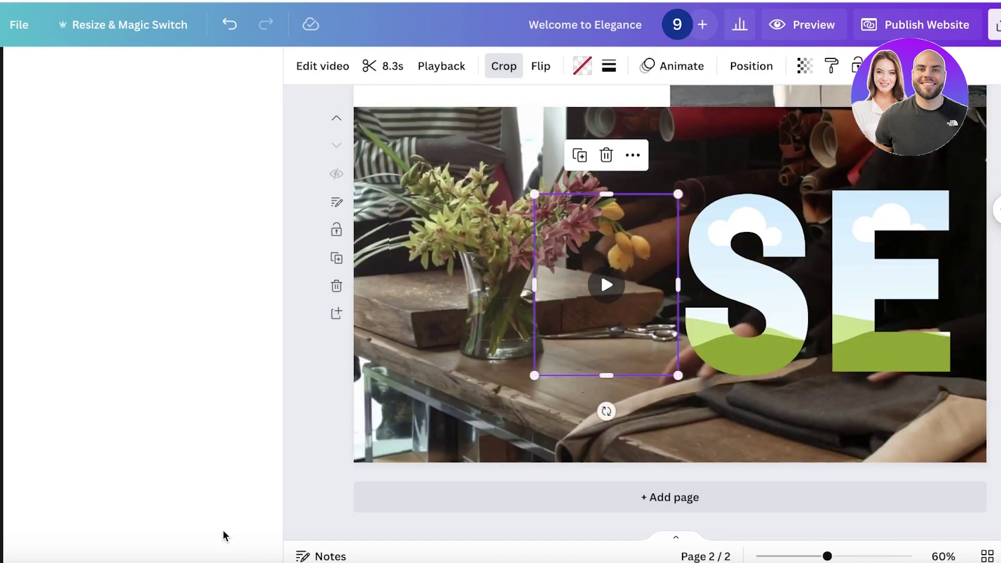
- Put the 8.0s flower clip into the S frame and stretch its crop to match the full background video
left_click(740, 286)
left_click_drag(149, 185, 365, 107)
double_click(724, 256)
left_click_drag(495, 183, 486, 186)
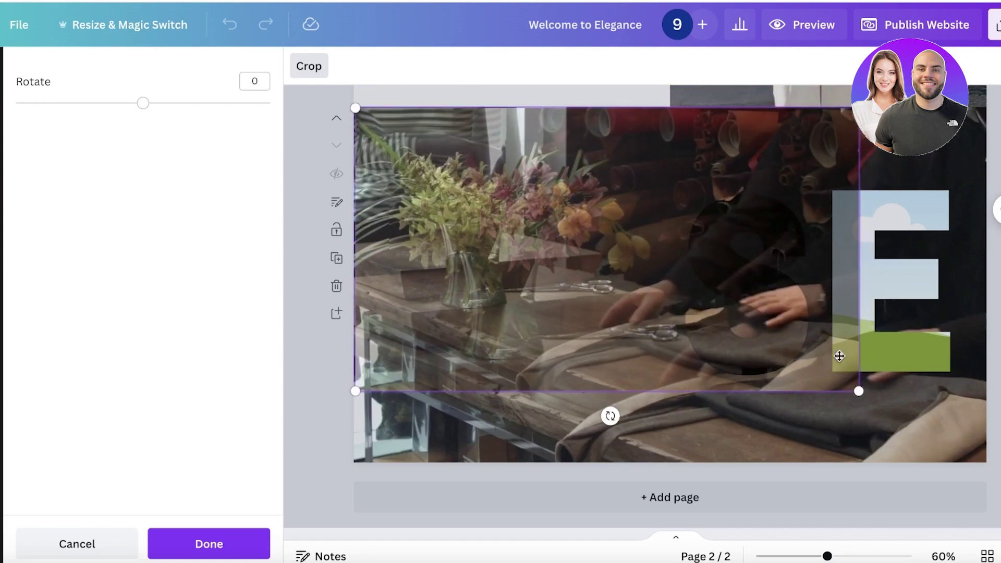
left_click_drag(866, 392, 990, 464)
left_click(993, 473)
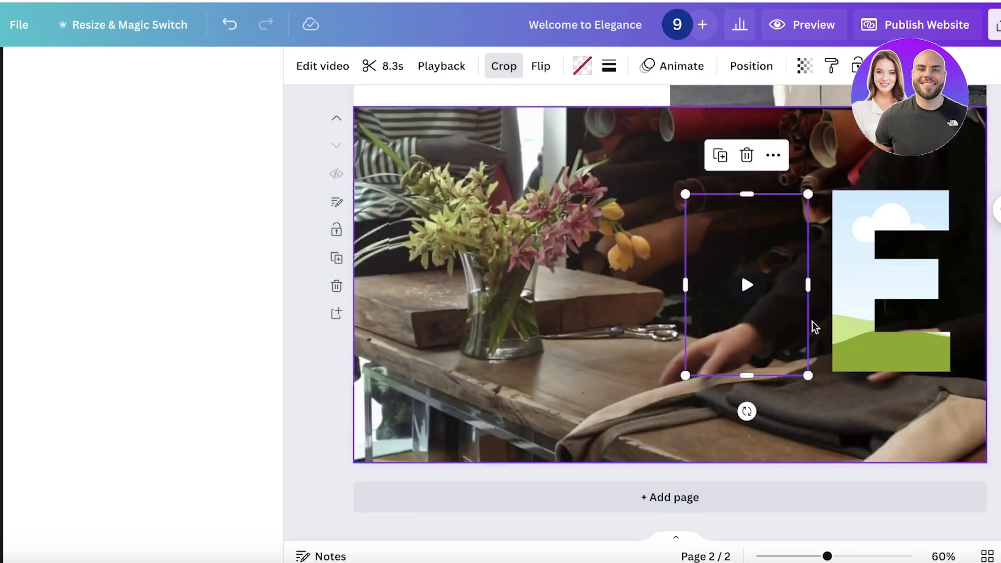
- Place the 8.0s flower clip in the E frame and fit its crop exactly over the background video
left_click(896, 230)
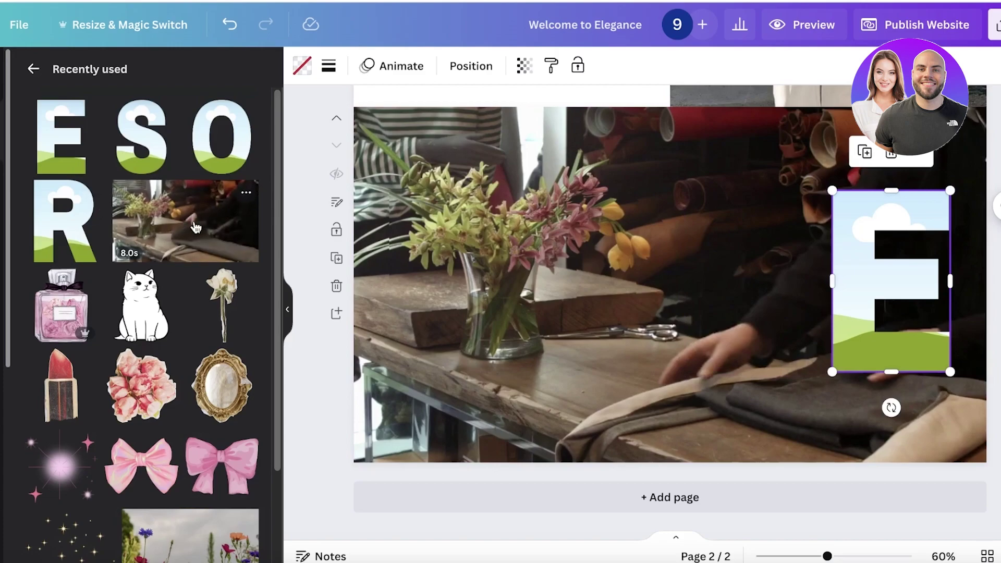
left_click_drag(193, 223, 892, 239)
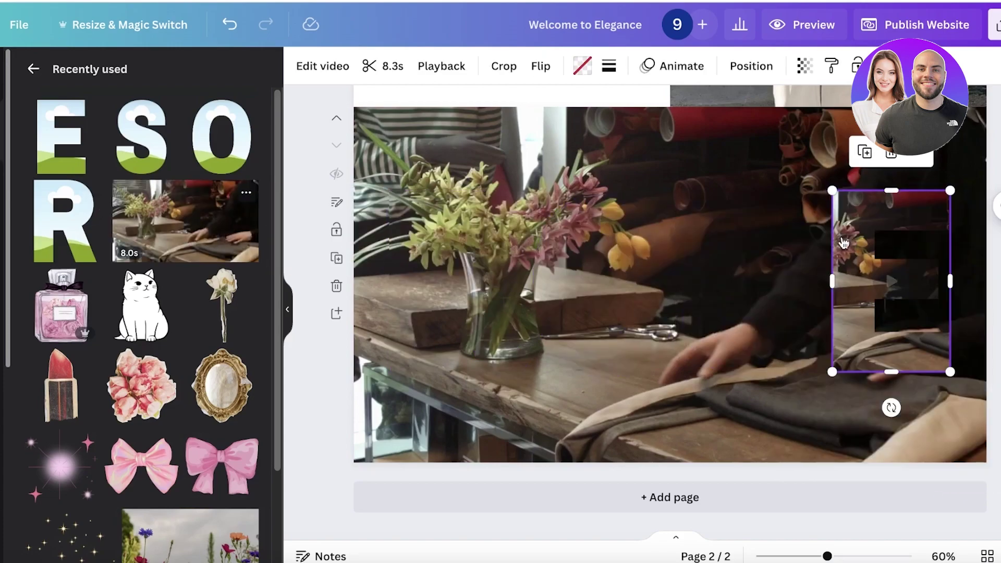
double_click(884, 230)
left_click_drag(628, 191, 399, 138)
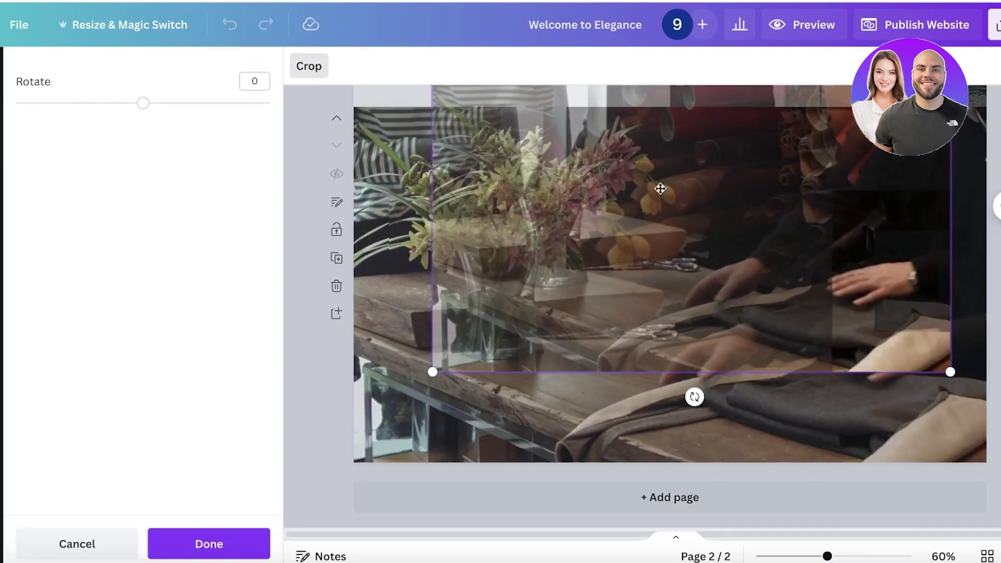
left_click_drag(660, 189, 739, 239)
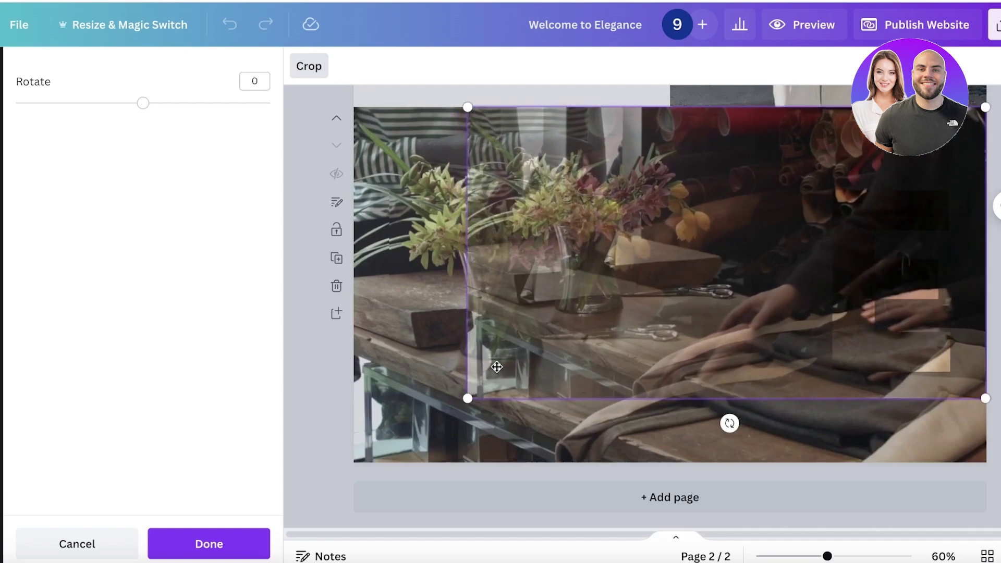
left_click_drag(468, 399, 350, 456)
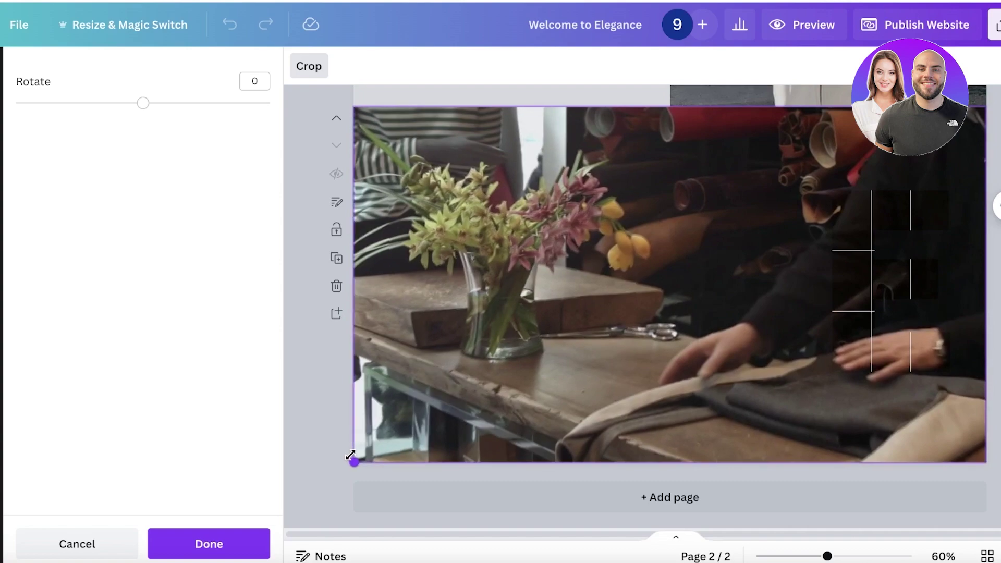
left_click(209, 544)
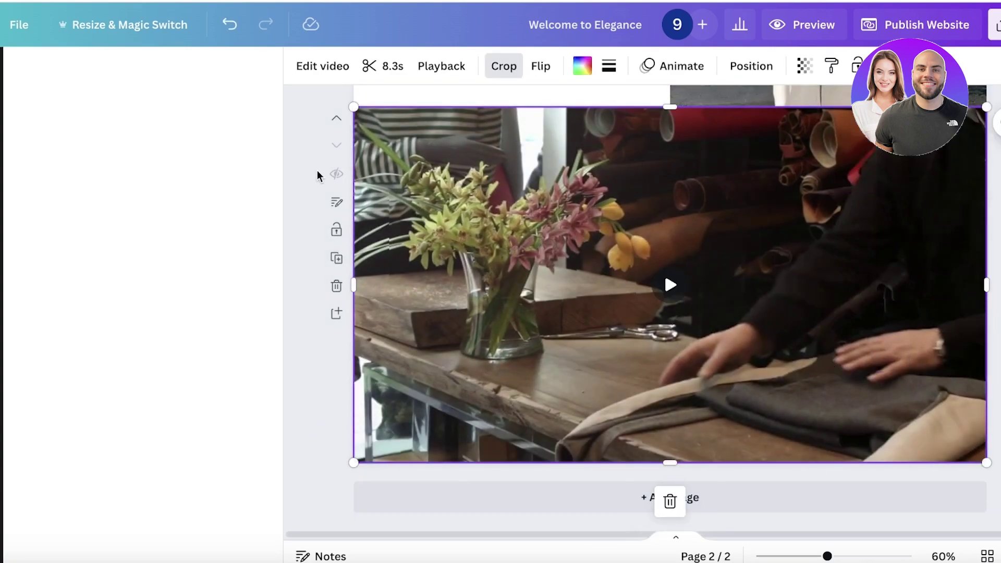
- Select the background video in the layers and darken it with brightness -29, highlights -26 and shadows -31
right_click(832, 168)
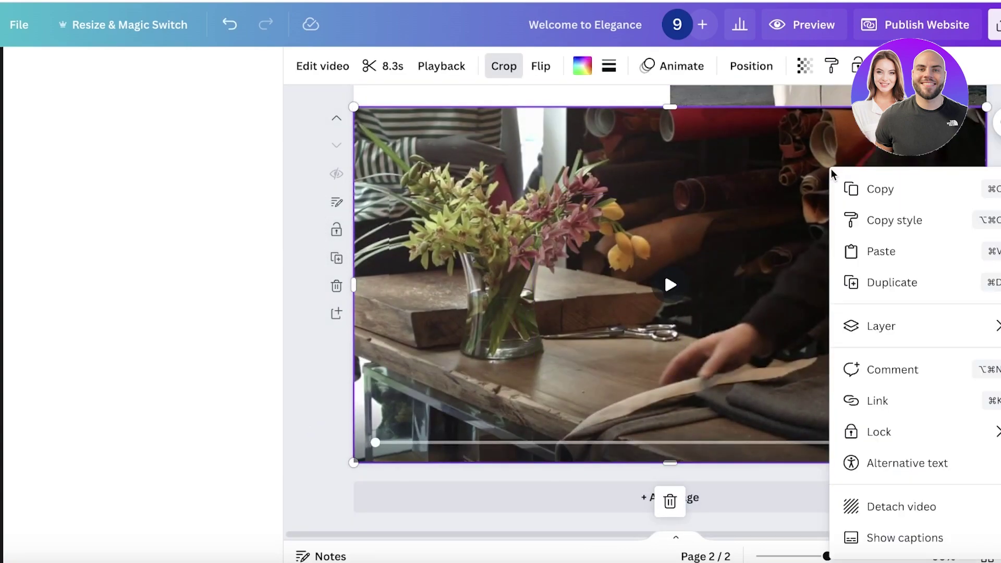
mouse_move(905, 327)
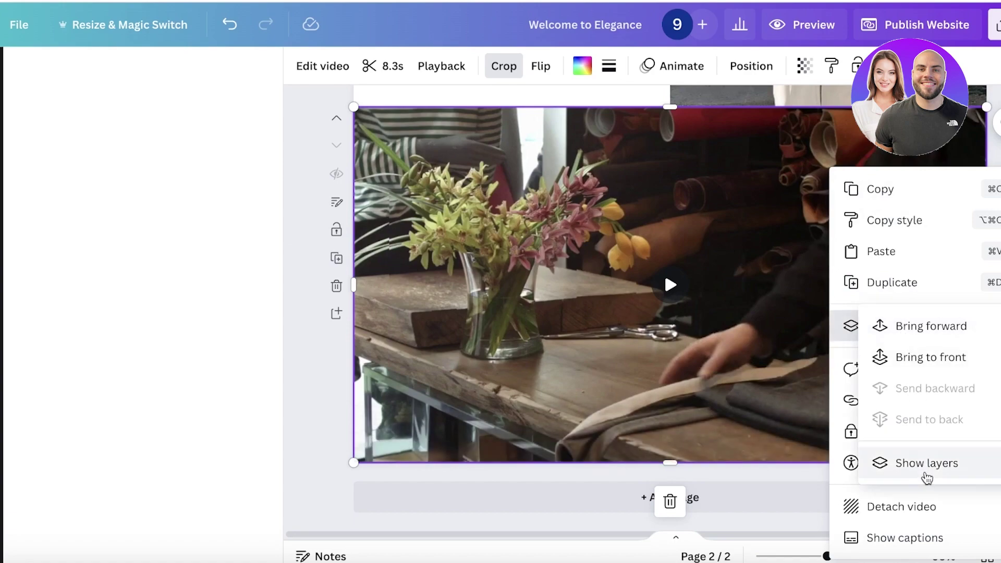
left_click(922, 467)
left_click(142, 378)
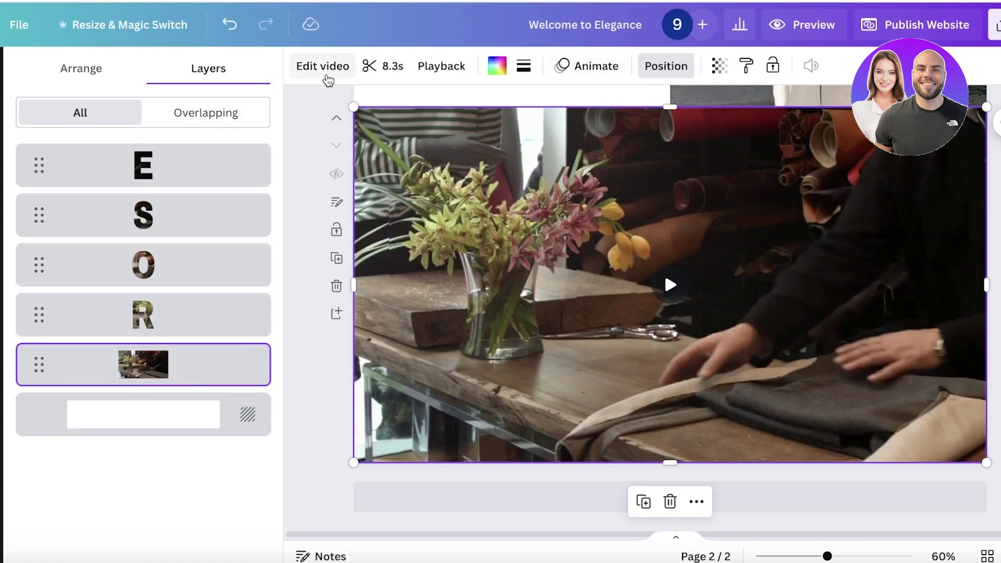
left_click(323, 66)
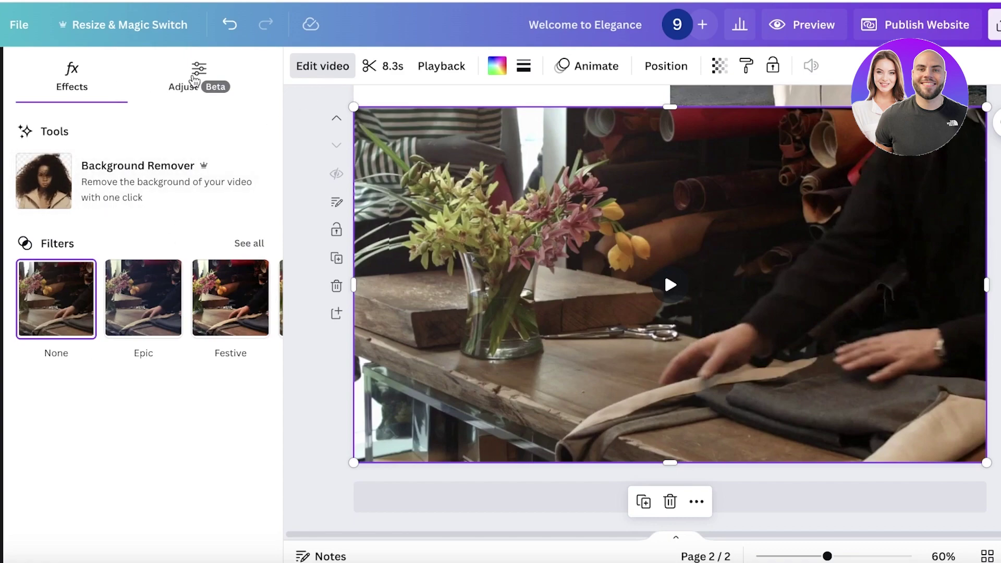
left_click(178, 89)
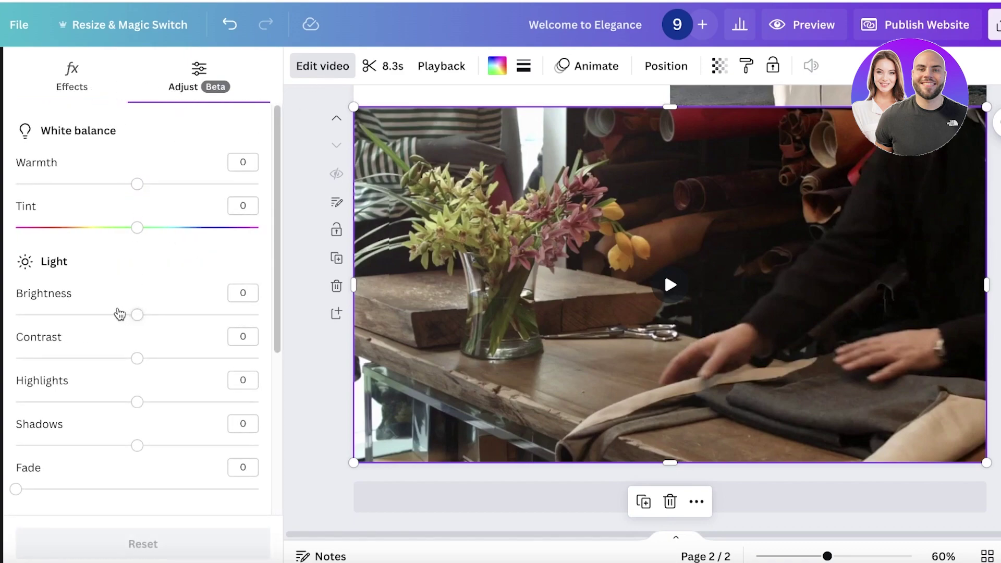
left_click_drag(133, 316, 102, 315)
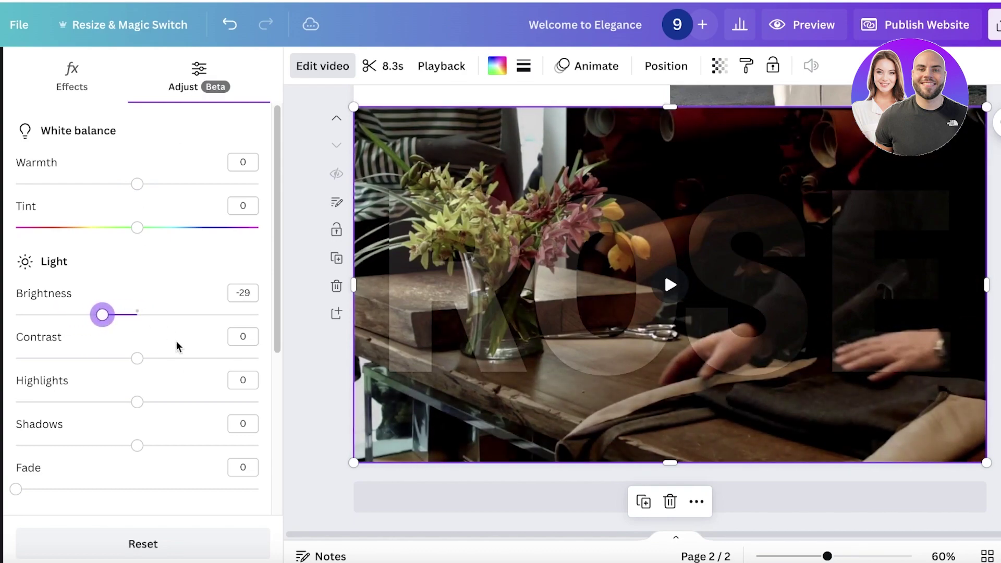
scroll(176, 347, "down", 4)
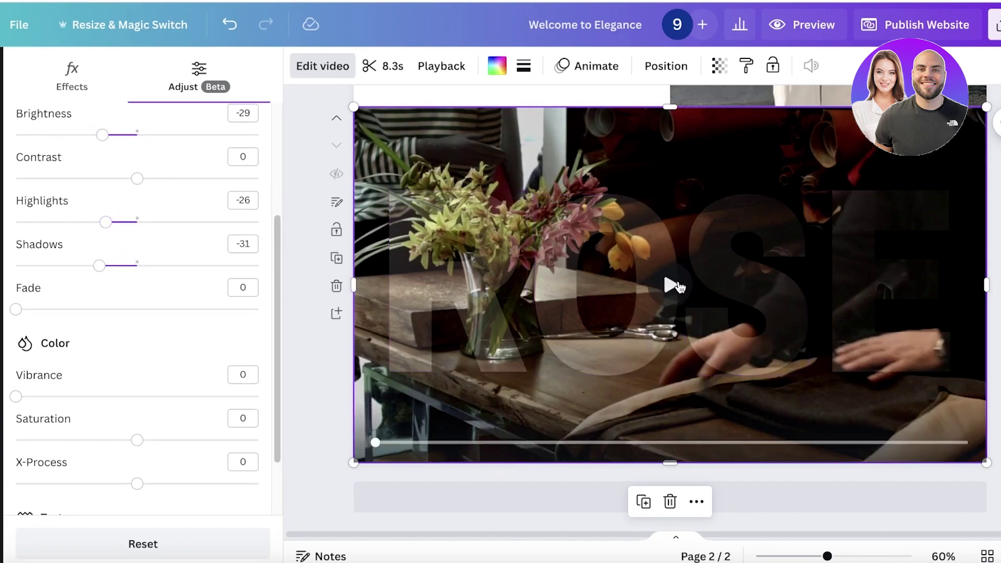
- Play the background and letter videos to check the ROSE effect, and review the welcome section above
left_click(673, 286)
scroll(858, 252, "up", 3)
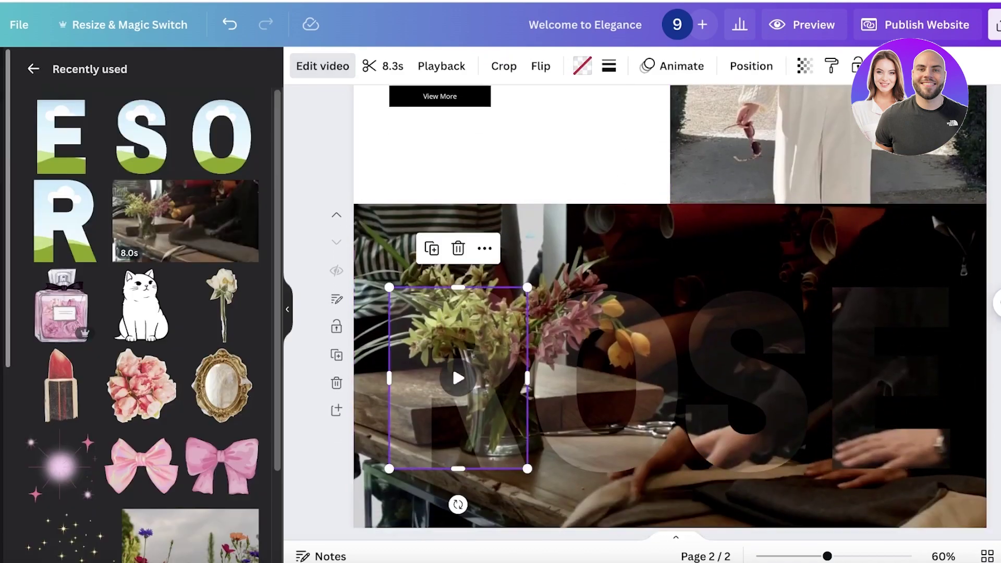
key("Escape")
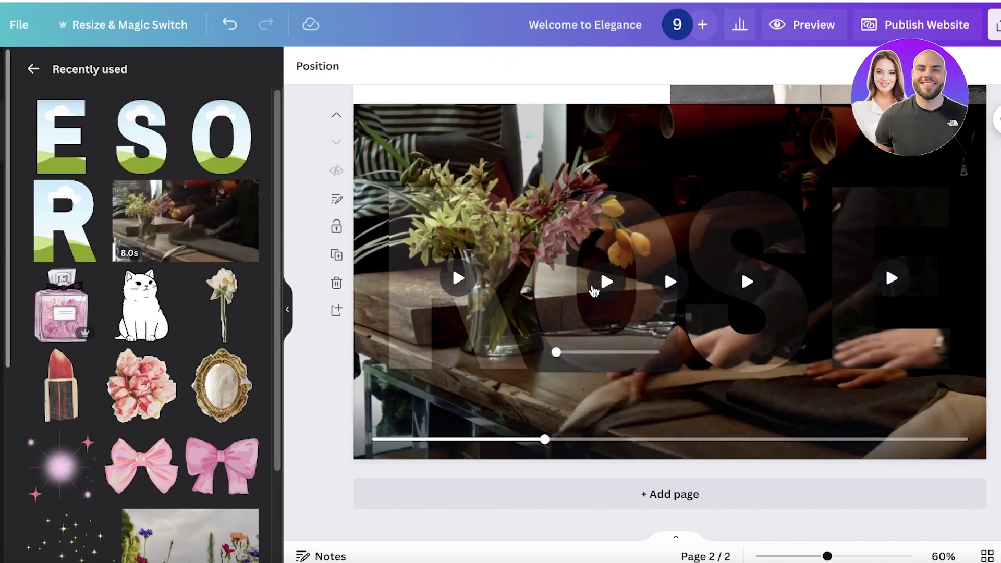
left_click(605, 284)
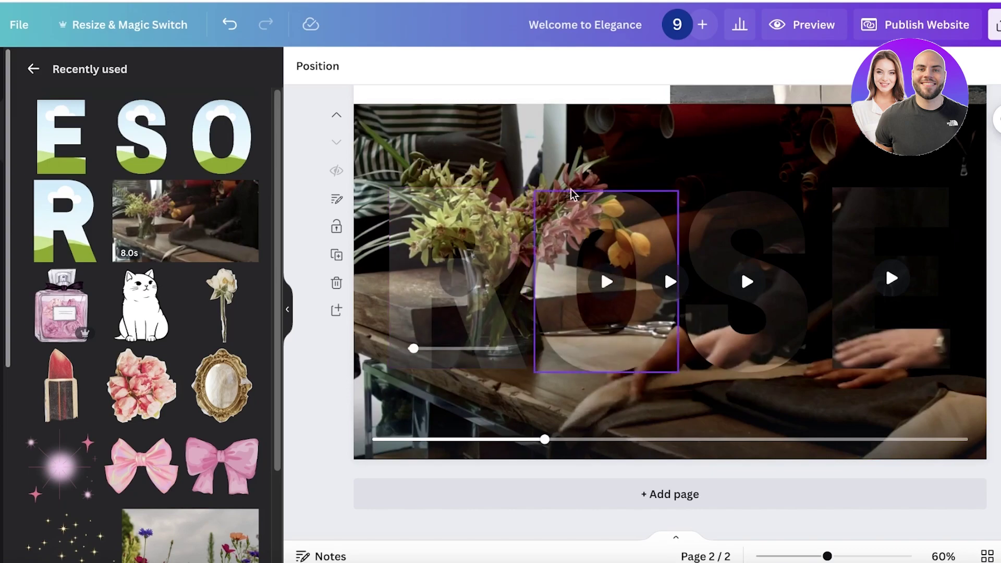
left_click(532, 180)
scroll(704, 248, "up", 5)
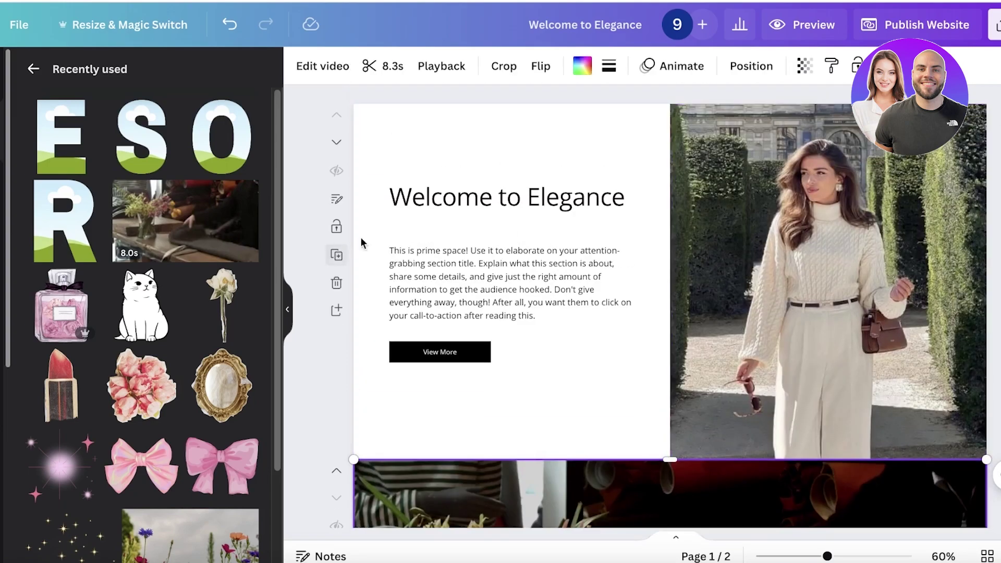
- Add a third page and apply the website layout with a section header above three sub-header text cards
scroll(897, 209, "down", 5)
left_click(818, 502)
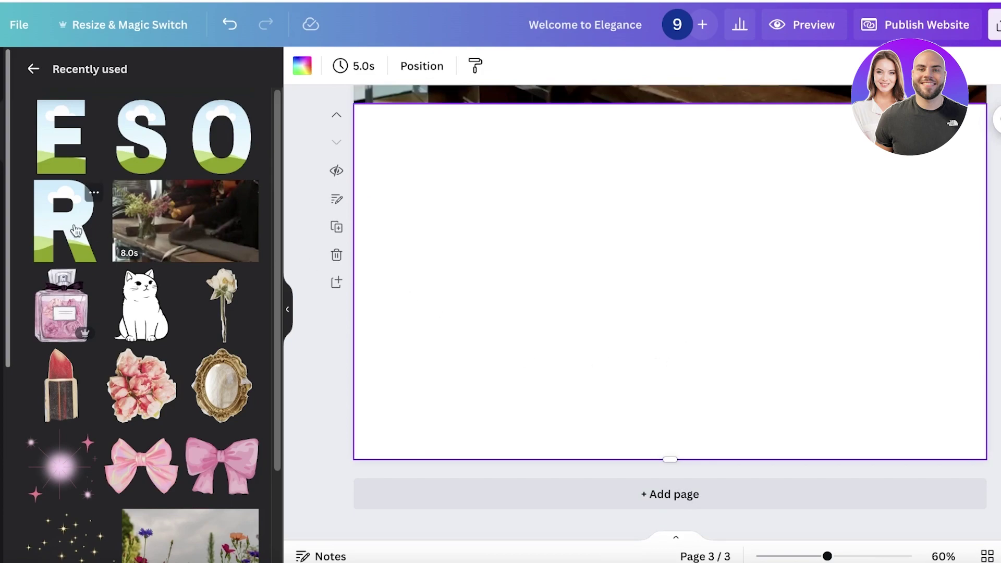
left_click(33, 69)
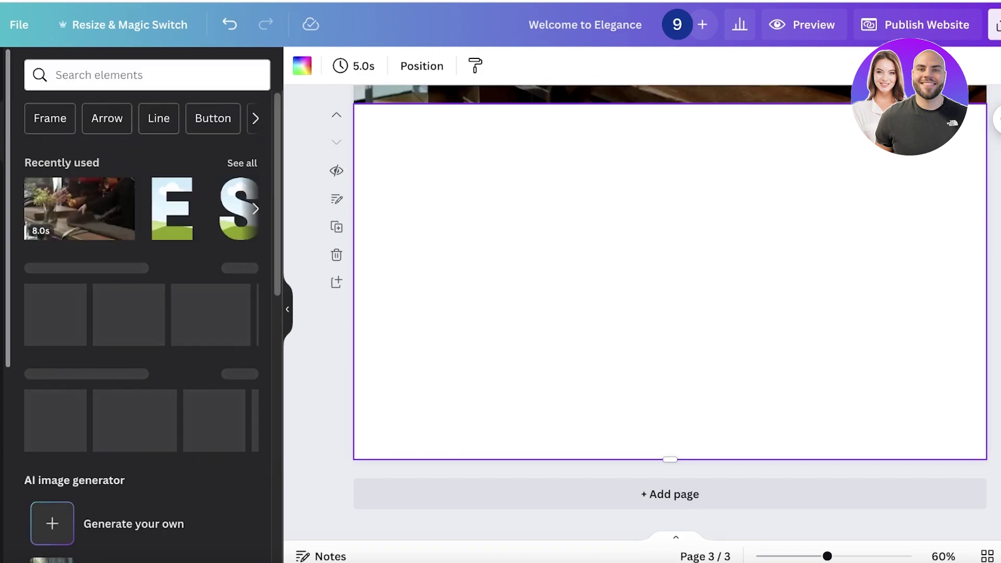
left_click(2, 71)
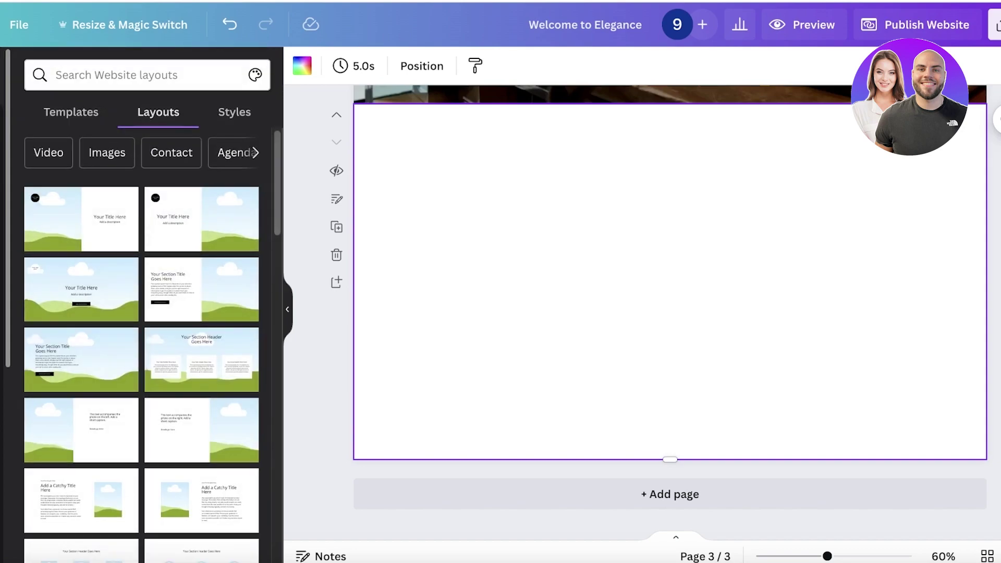
left_click(210, 364)
- Replace the third page's landscape background with the uploaded photo of the beige jacket and trousers outfit
left_click(772, 172)
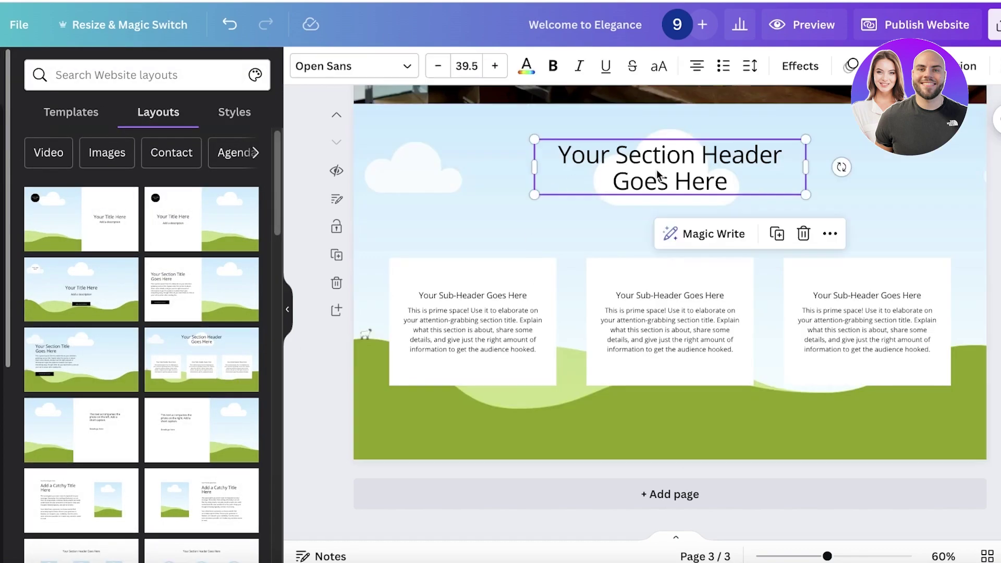
left_click(424, 187)
left_click(2, 185)
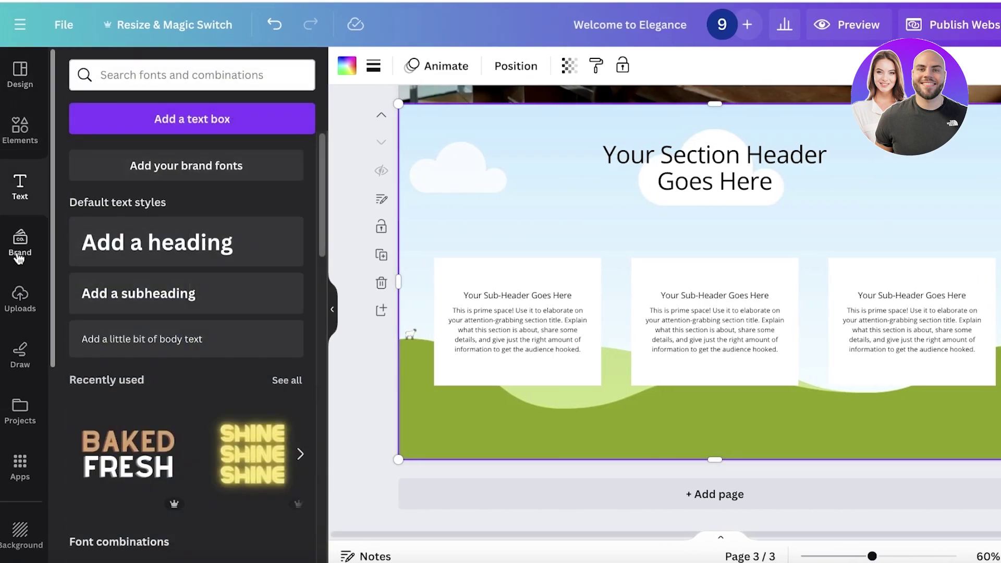
left_click(21, 297)
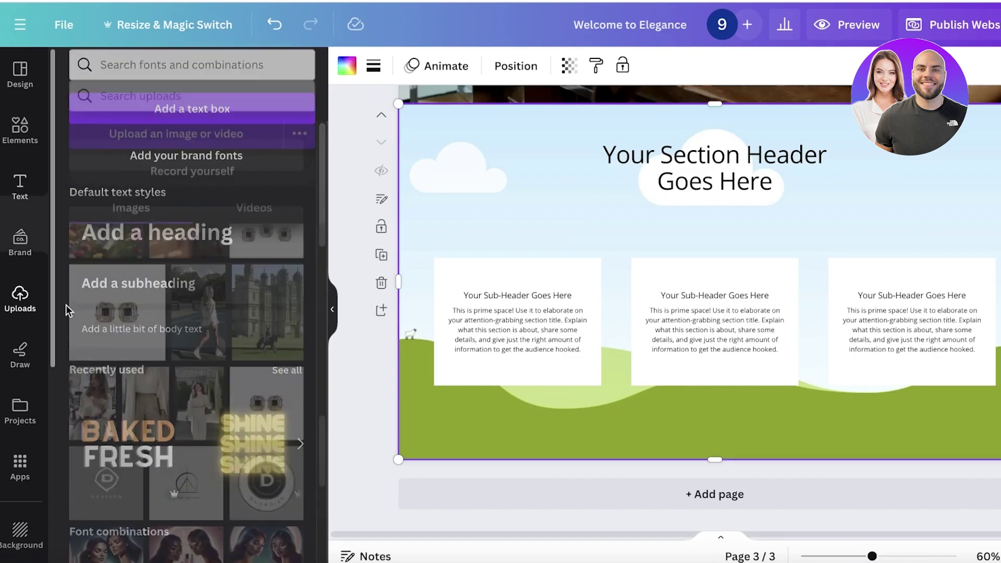
scroll(209, 311, "up", 5)
scroll(209, 312, "up", 1)
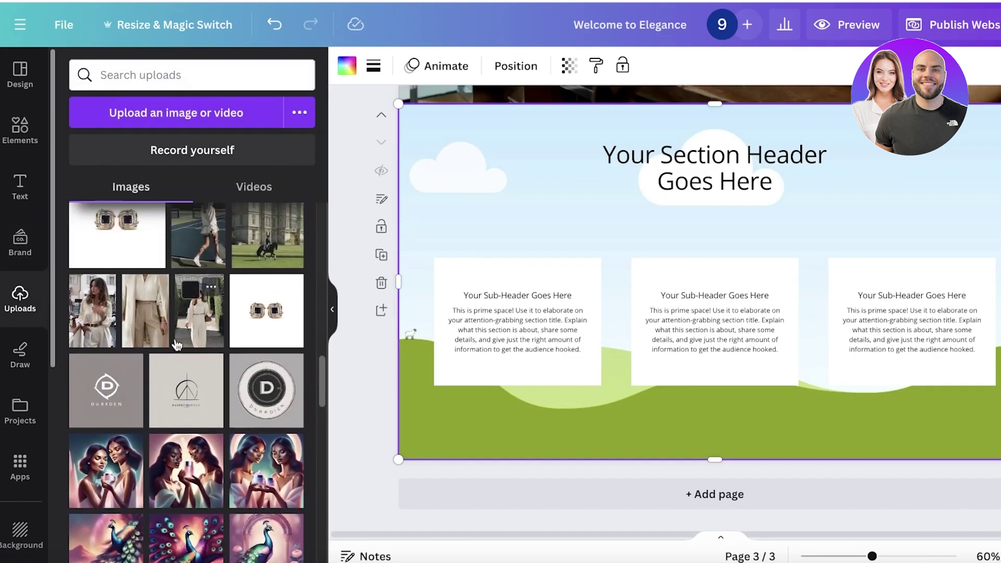
left_click_drag(146, 313, 456, 206)
double_click(473, 190)
scroll(473, 190, "up", 7)
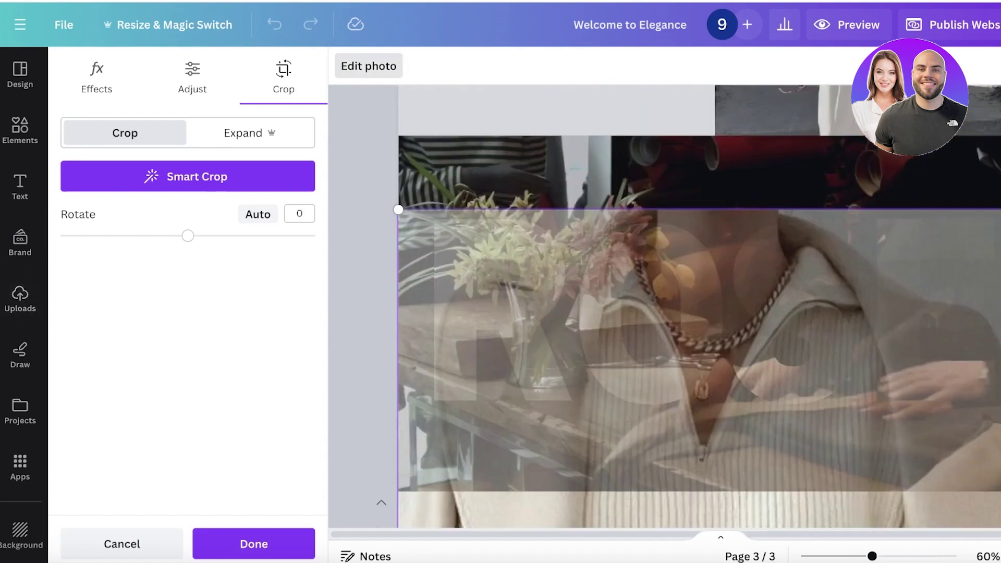
scroll(474, 190, "down", 7)
key("Escape")
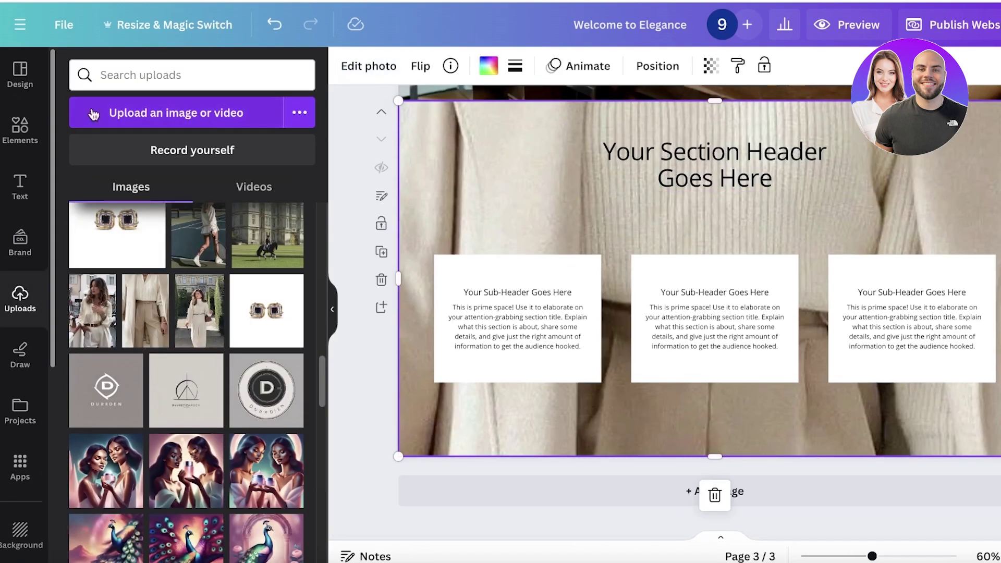
- Apply the image palette based on the beige outfit photo to all pages
left_click(6, 97)
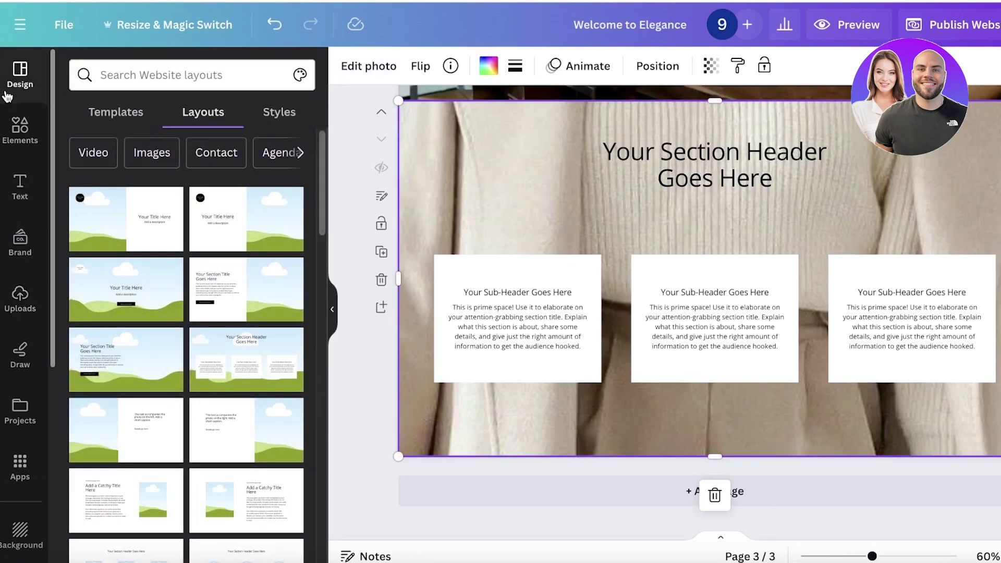
left_click(263, 116)
scroll(143, 287, "down", 10)
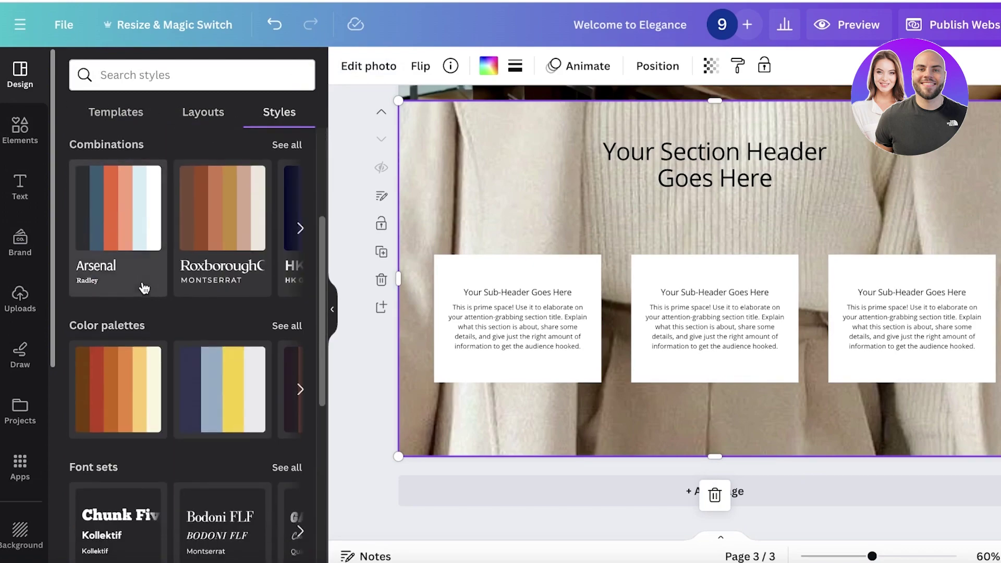
scroll(109, 301, "down", 2)
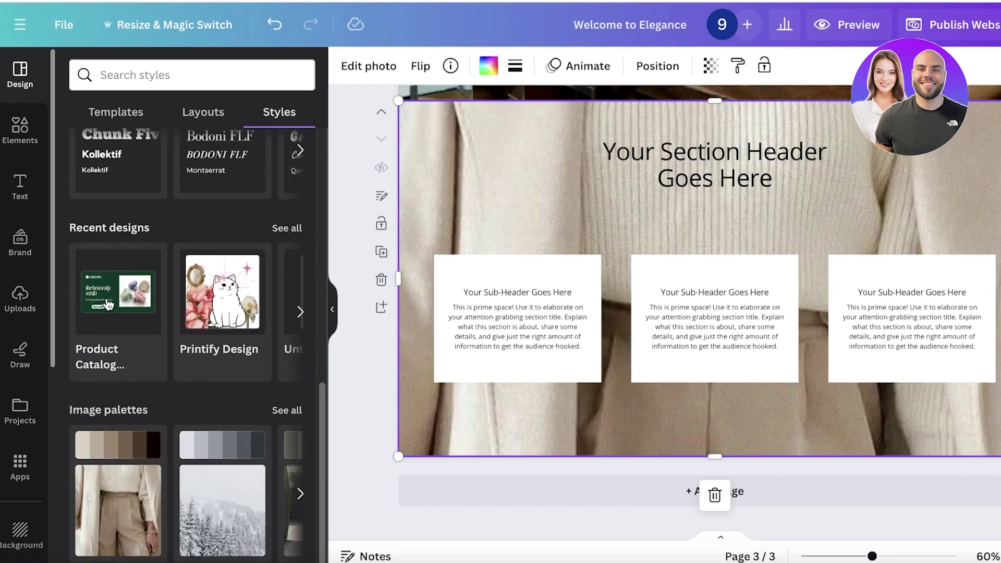
scroll(250, 307, "up", 8)
scroll(251, 313, "down", 10)
left_click(118, 444)
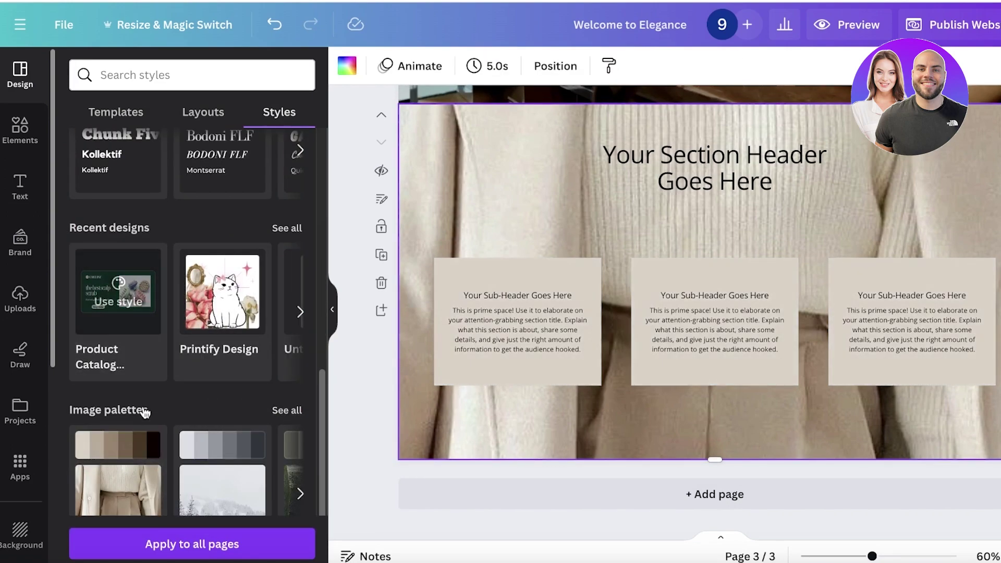
scroll(230, 407, "up", 8)
left_click(175, 540)
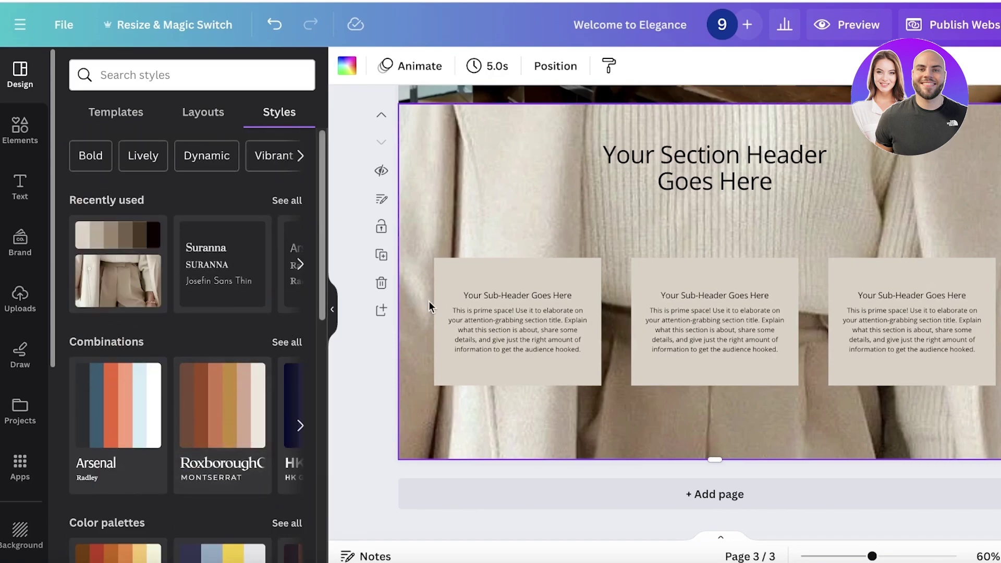
- Browse the full set of style combinations and apply the Suranna colour and font combination to all pages
scroll(244, 395, "down", 5)
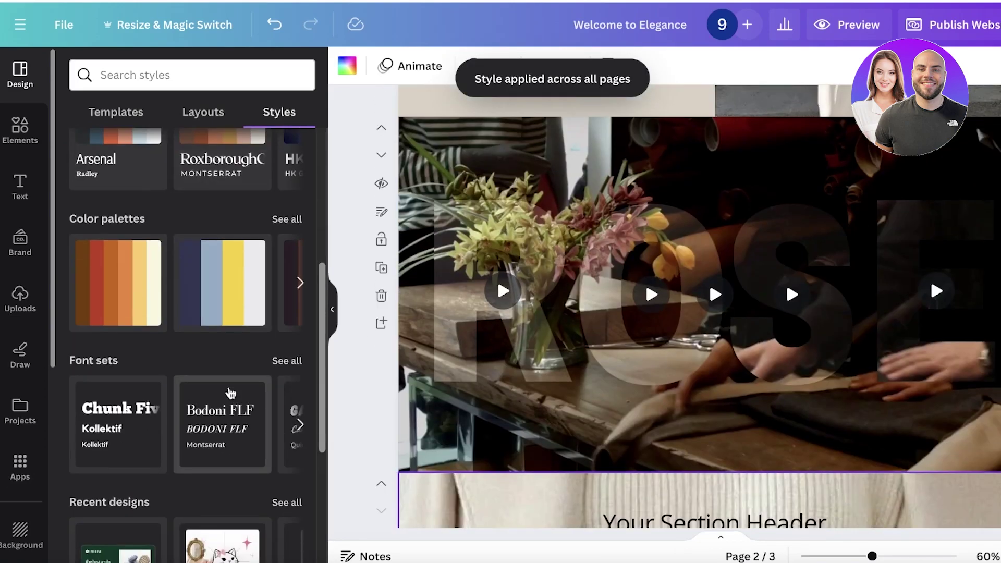
scroll(230, 393, "up", 5)
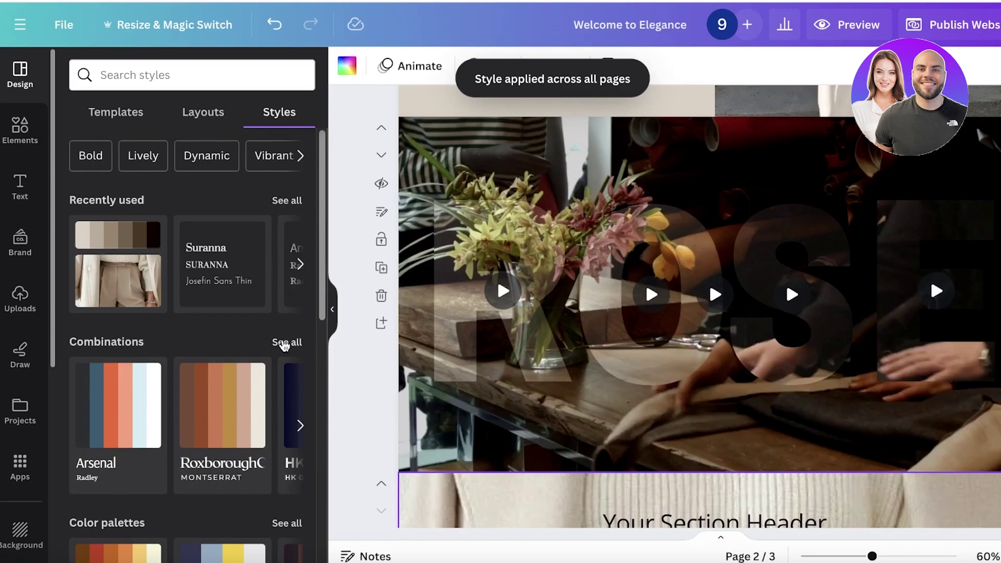
left_click(287, 342)
scroll(134, 331, "down", 10)
scroll(281, 270, "up", 4)
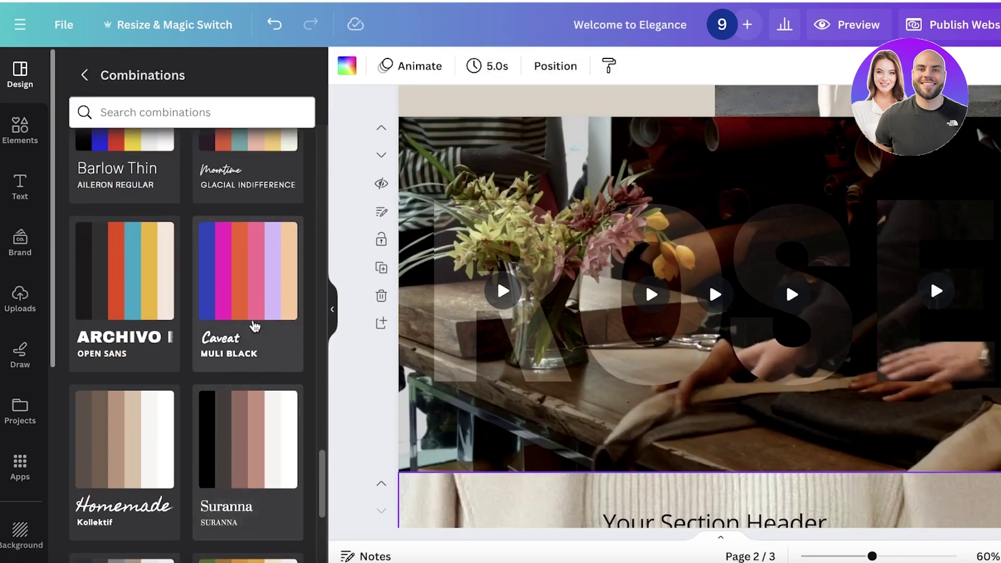
left_click(203, 437)
scroll(224, 412, "down", 3)
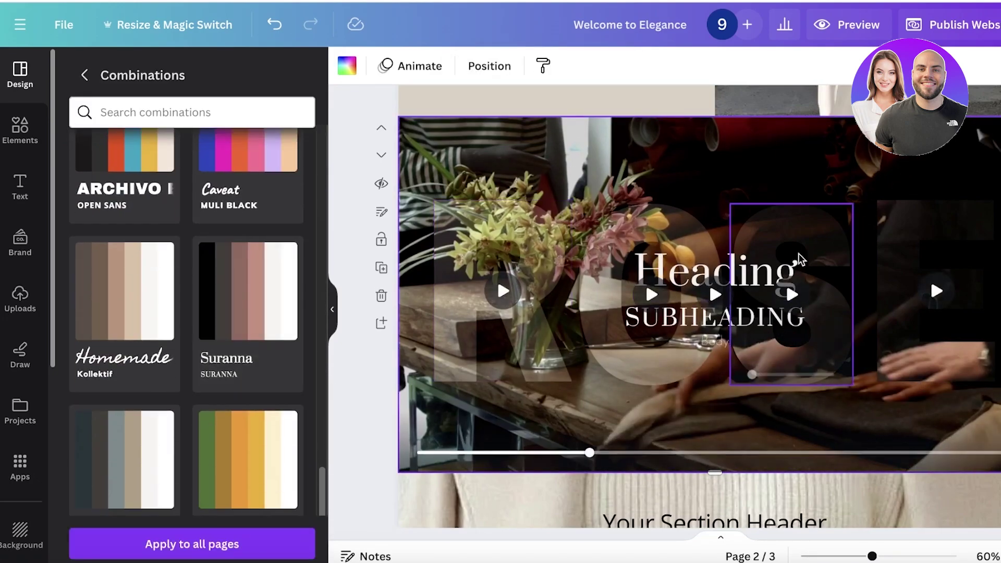
scroll(681, 189, "down", 5)
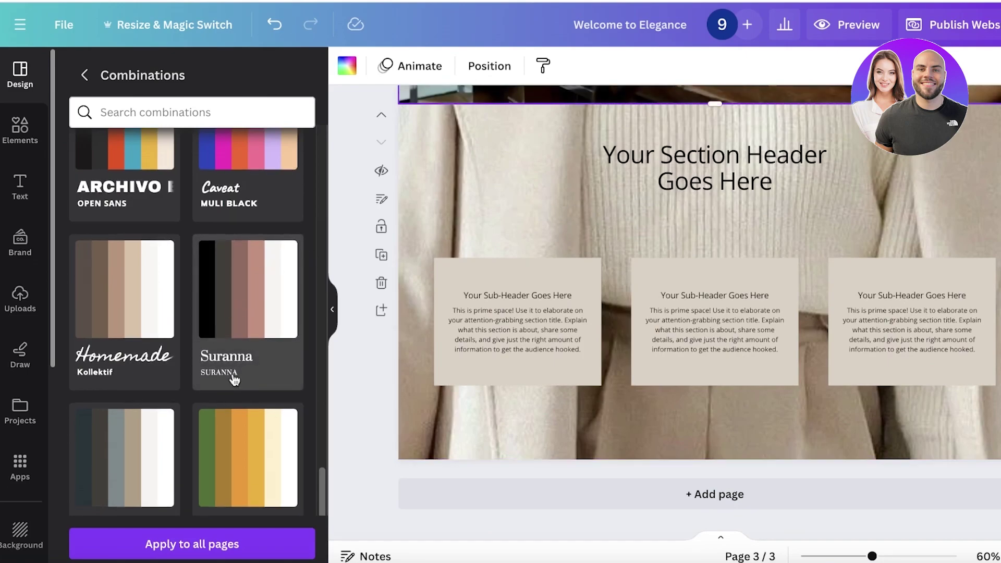
left_click(223, 543)
scroll(634, 261, "up", 12)
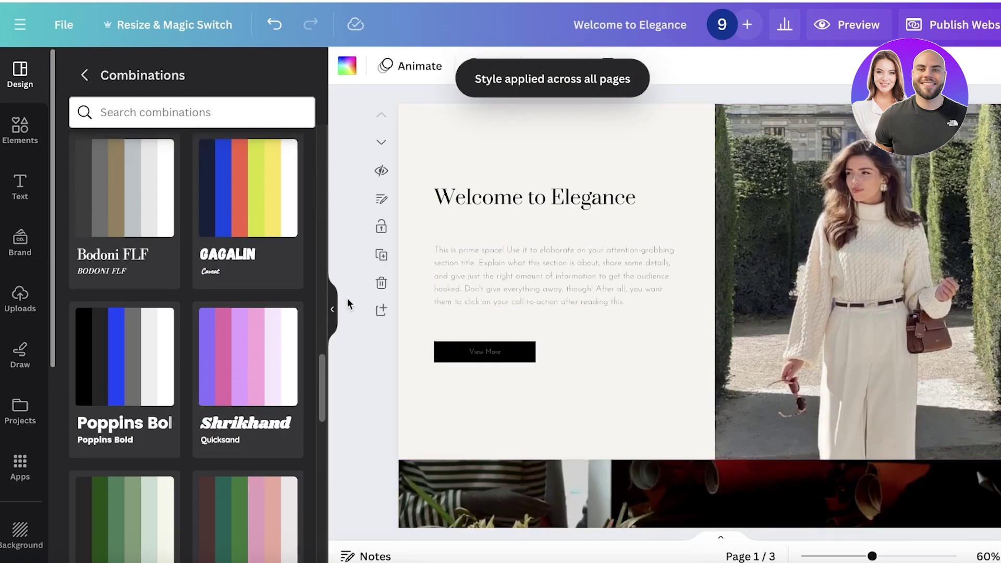
- Try the purple Shrikhand and Quicksand combination on all pages and review the third page's cards
scroll(241, 324, "down", 10)
scroll(241, 327, "up", 8)
scroll(242, 281, "down", 1)
left_click(246, 223)
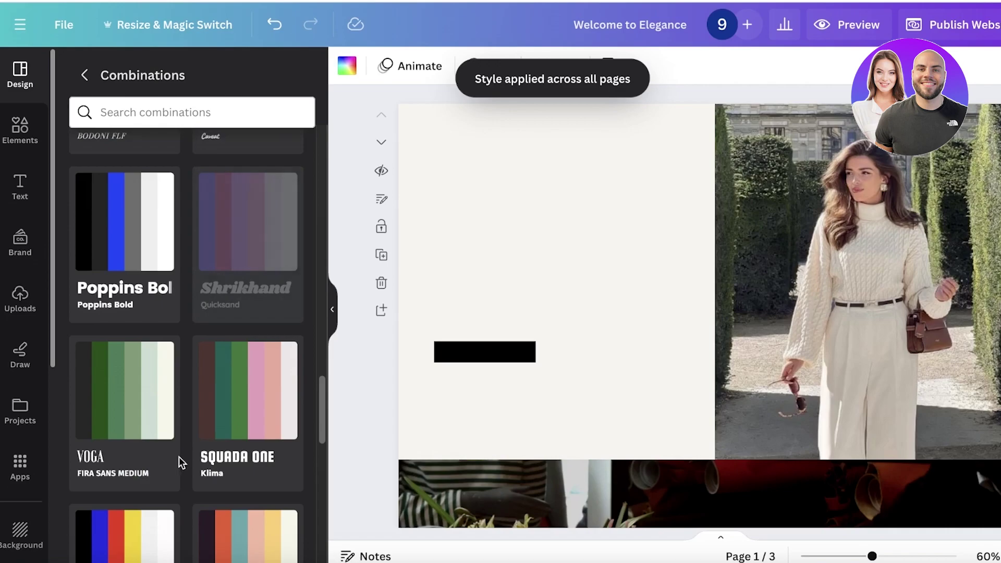
left_click(190, 543)
scroll(250, 367, "down", 14)
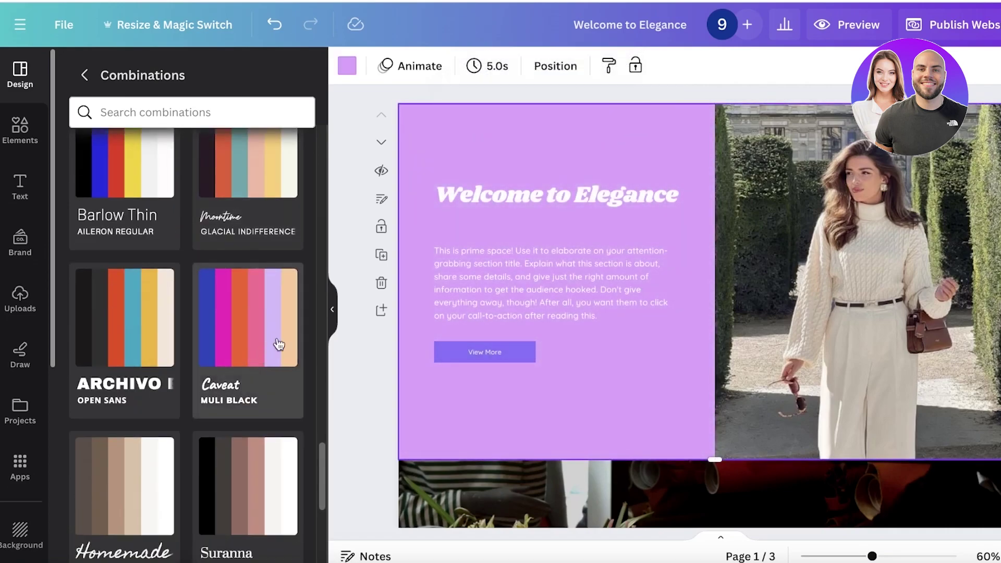
scroll(922, 288, "down", 12)
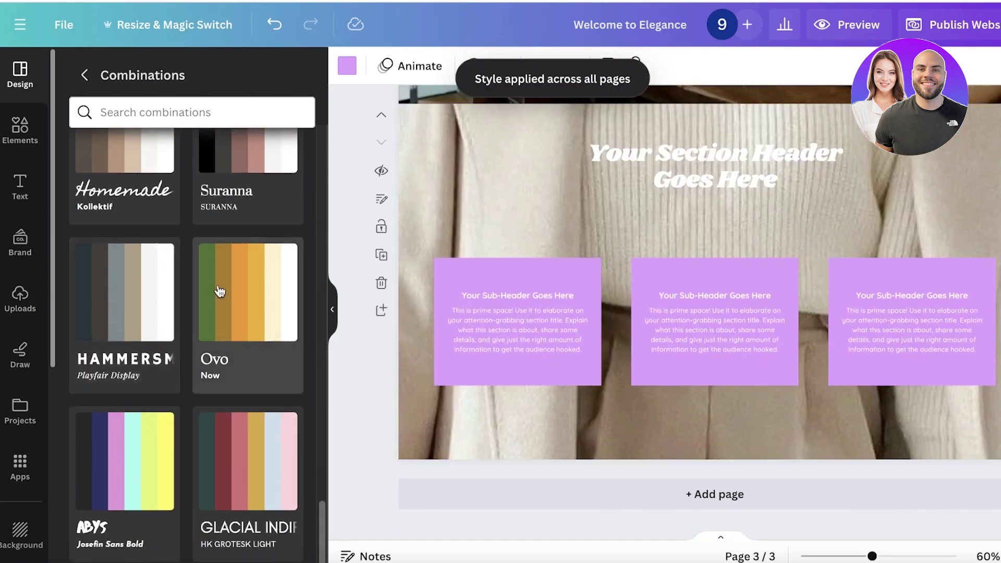
- Restore the Suranna combination across all pages, review the design and return to the main styles list
scroll(229, 324, "up", 3)
left_click(252, 360)
left_click(195, 556)
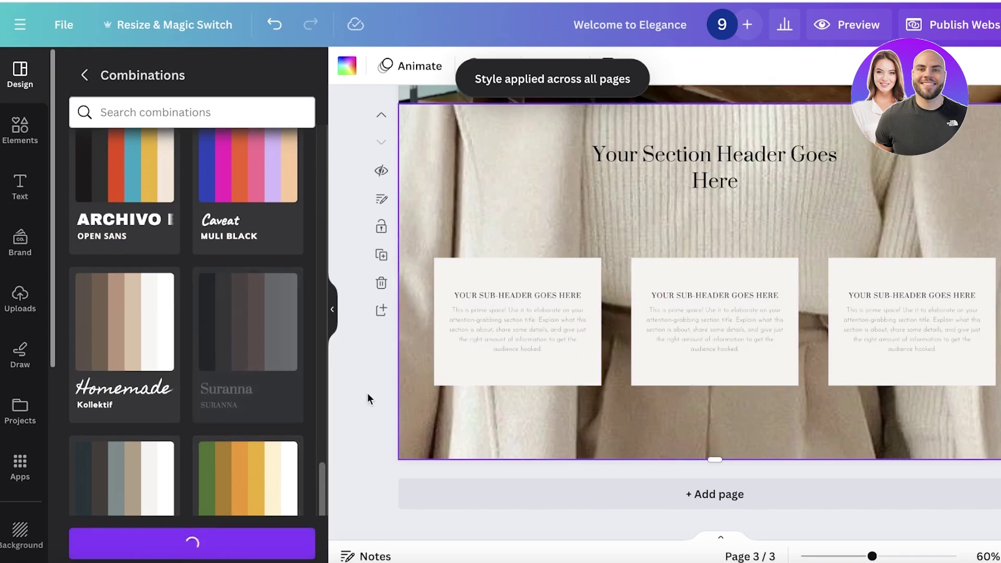
scroll(426, 327, "down", 5)
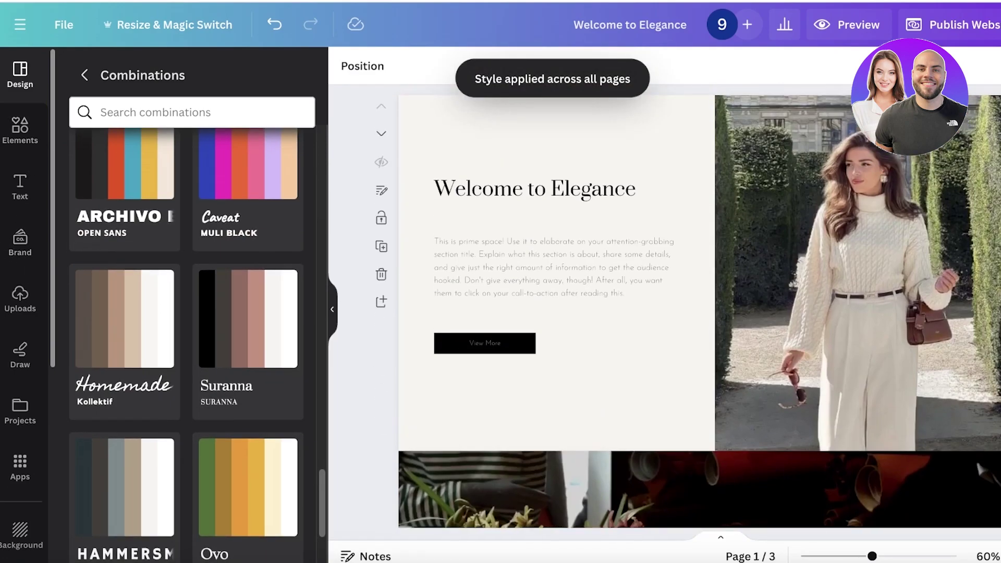
scroll(979, 284, "down", 4)
scroll(979, 284, "up", 4)
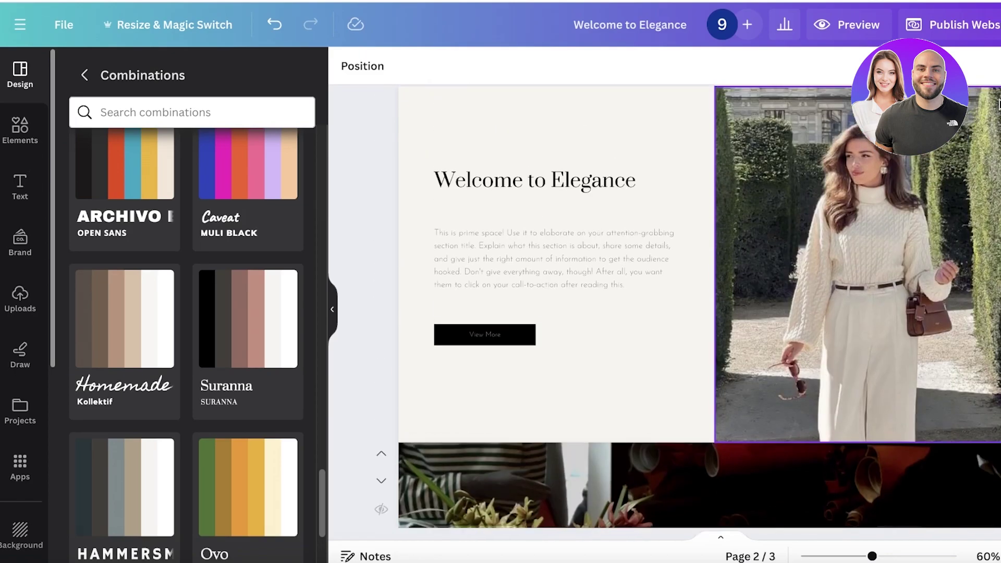
left_click(83, 76)
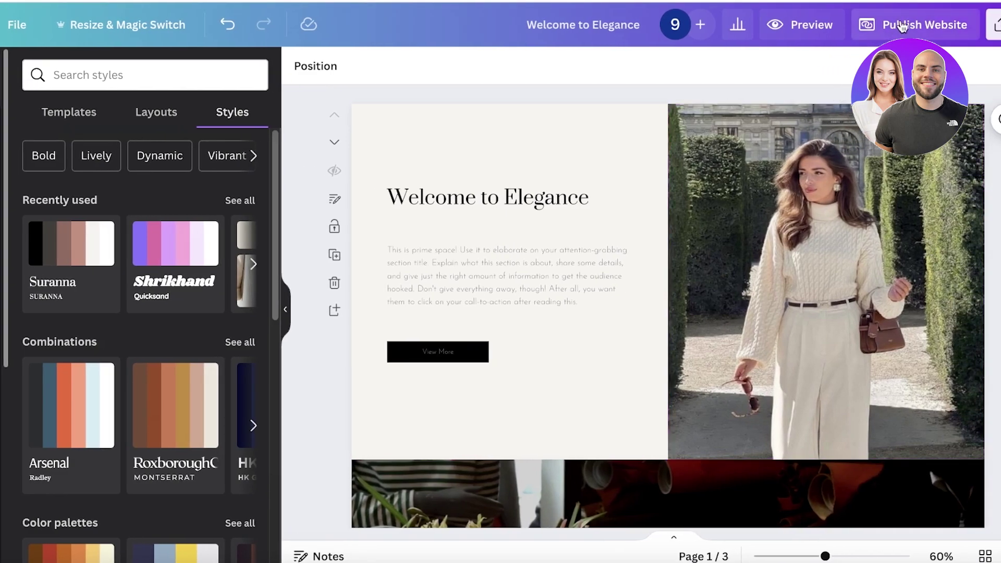
- Set up website publishing with navigation and mobile resizing to a free Canva domain, and continue to the website settings
left_click(902, 26)
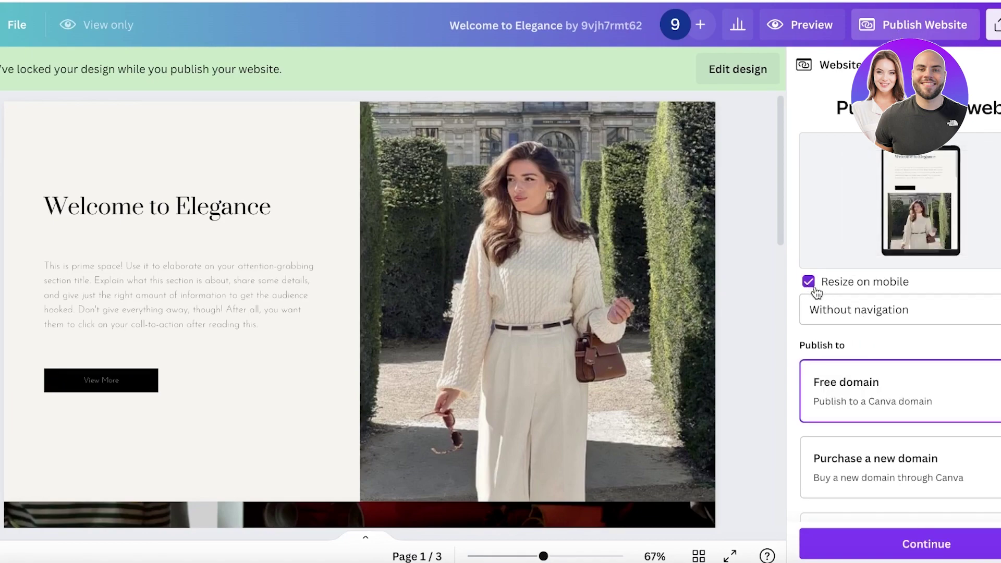
left_click(818, 310)
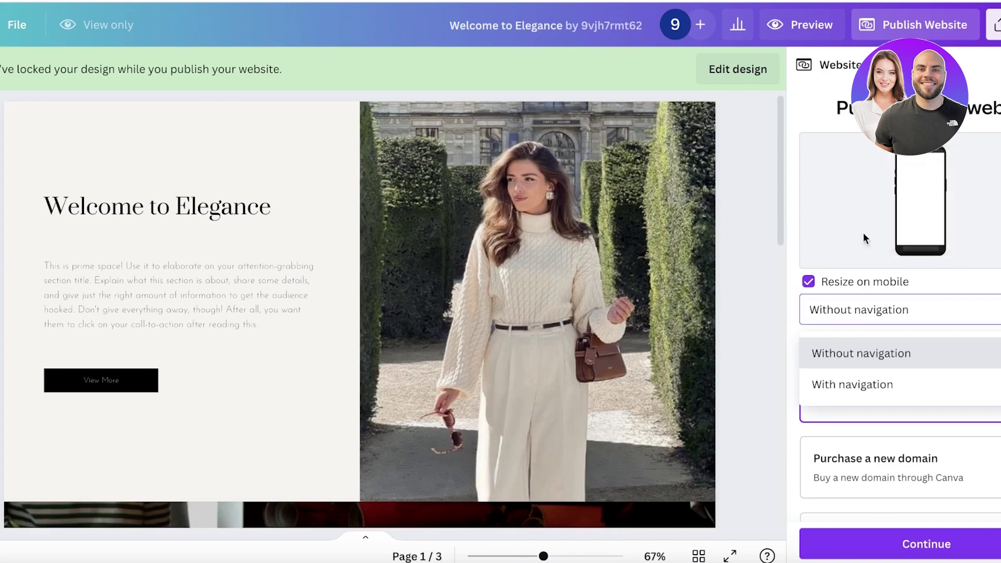
left_click(862, 384)
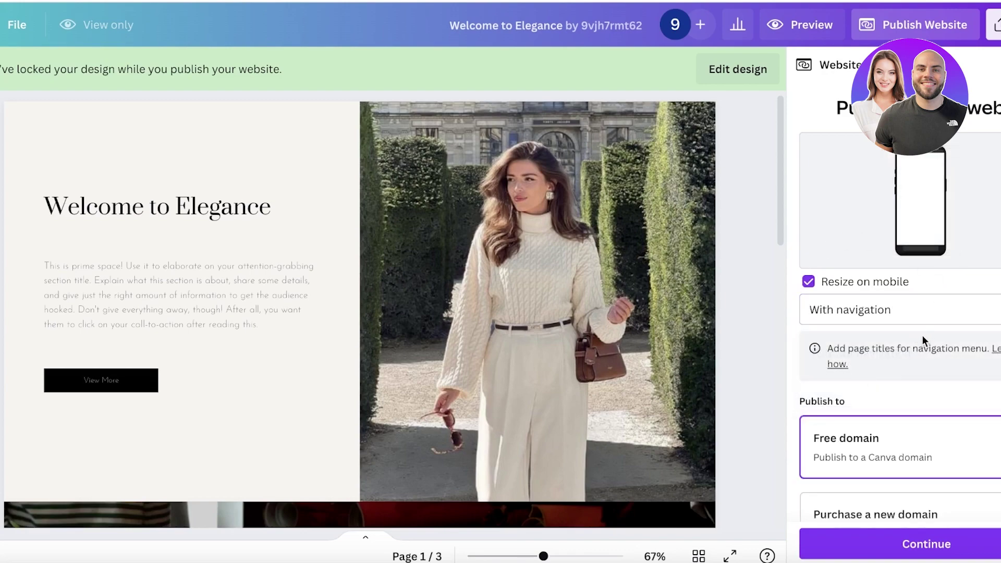
scroll(922, 339, "down", 3)
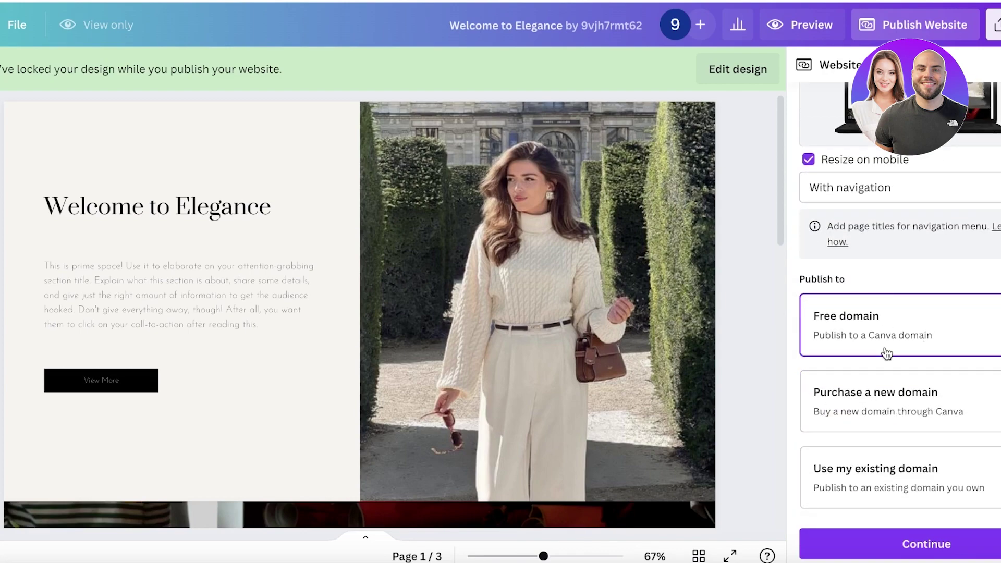
scroll(887, 354, "up", 1)
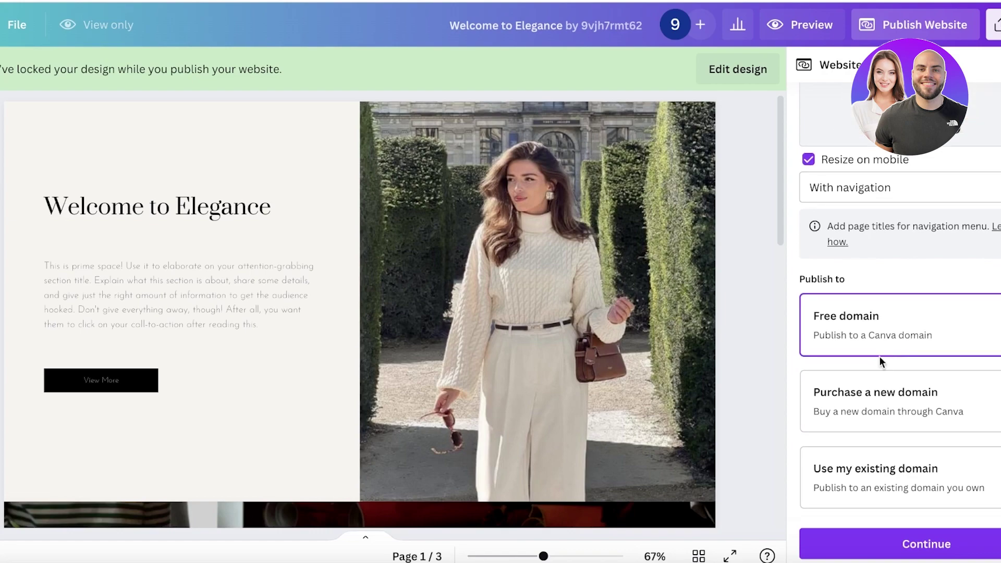
left_click(888, 554)
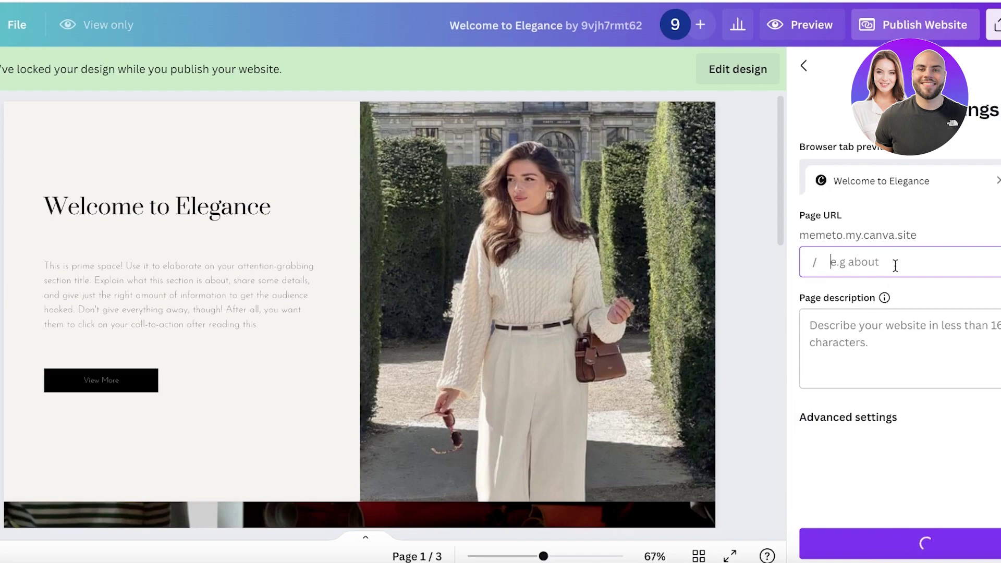
- Set the page URL to "elegance", add a page description beginning "Portfolio for style and", and publish the website
type("elegance")
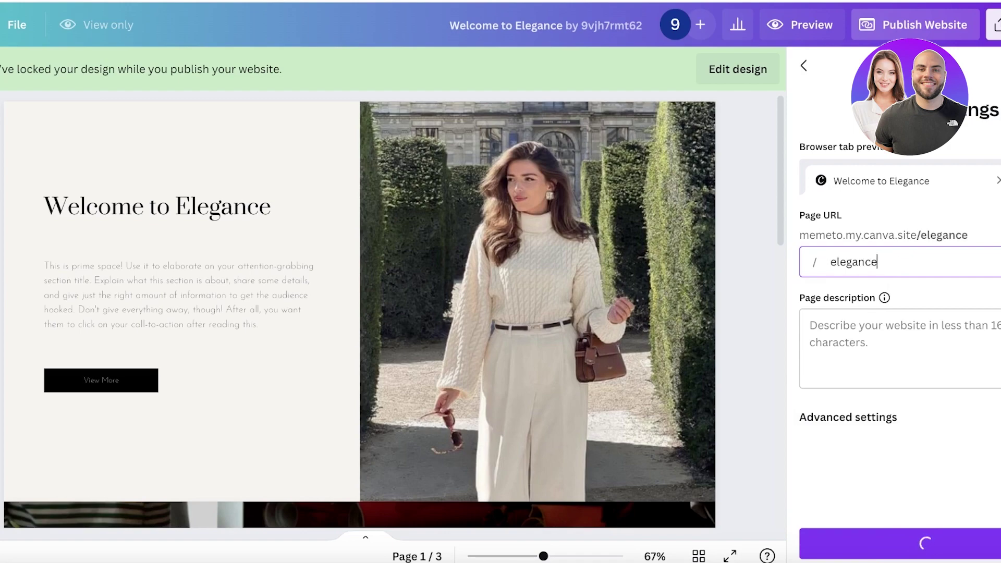
left_click(831, 336)
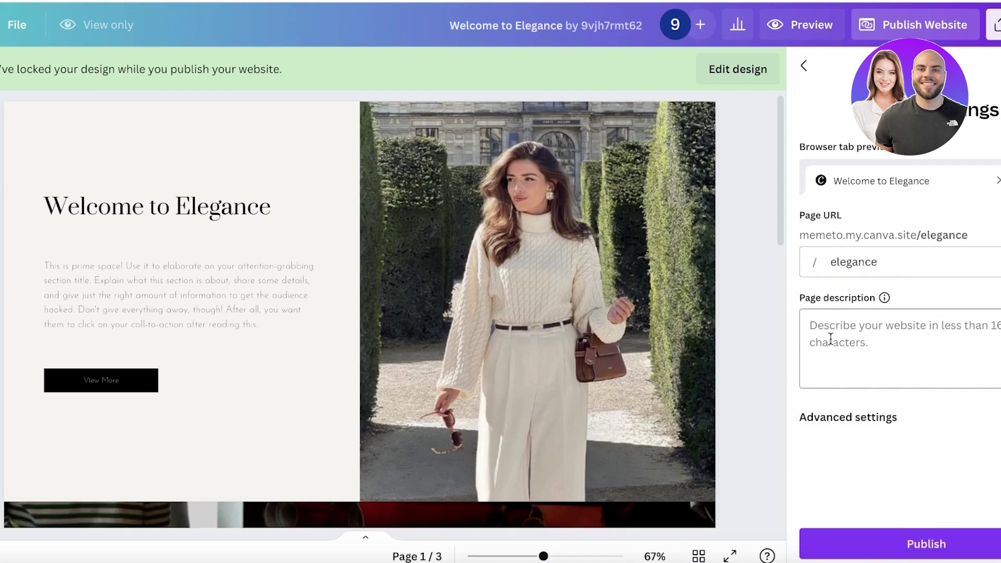
type("Por")
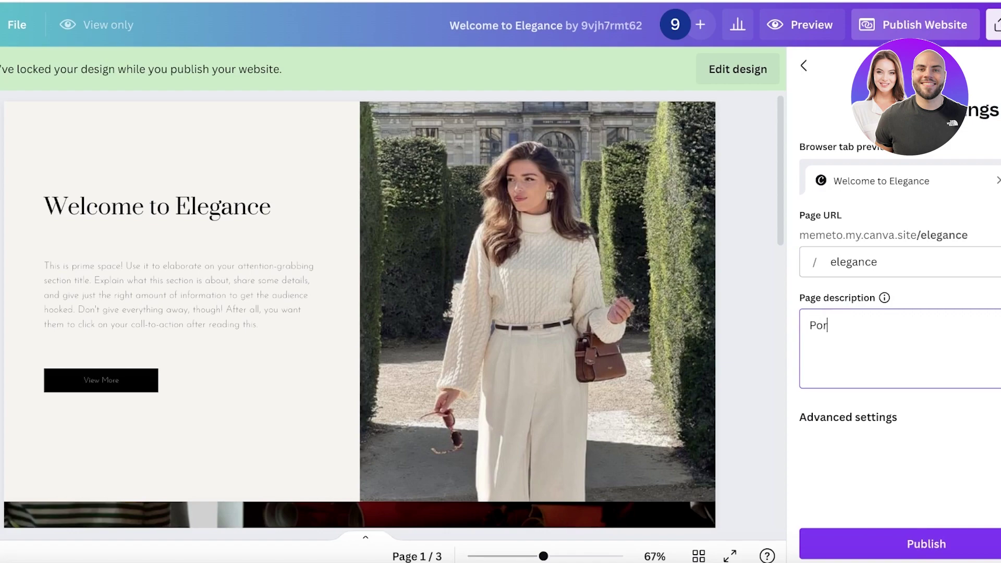
type("tfolio for style and stylists")
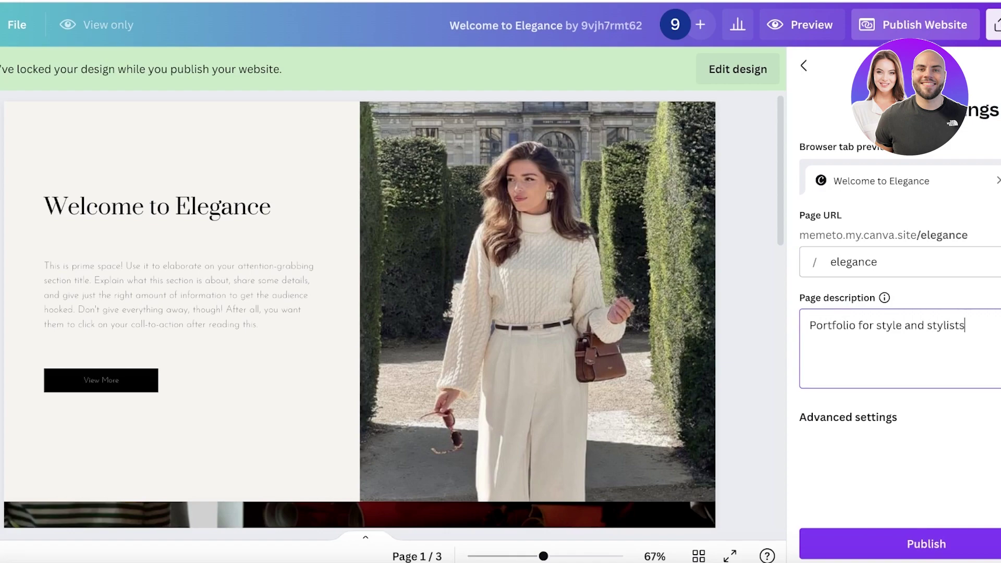
left_click(954, 537)
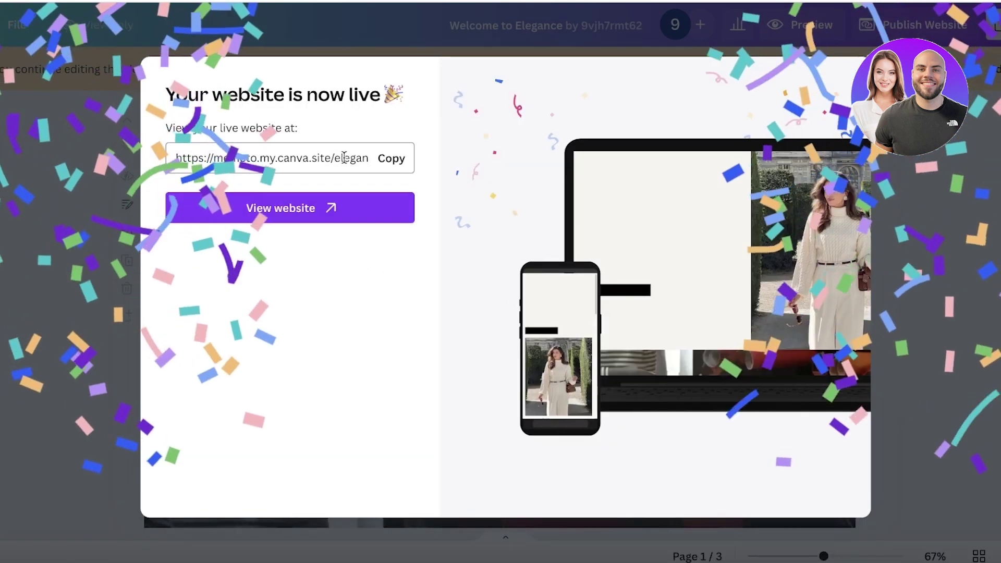
- View the live website's welcome section, return to the Canva editor and dismiss the publishing confirmation
left_click(347, 211)
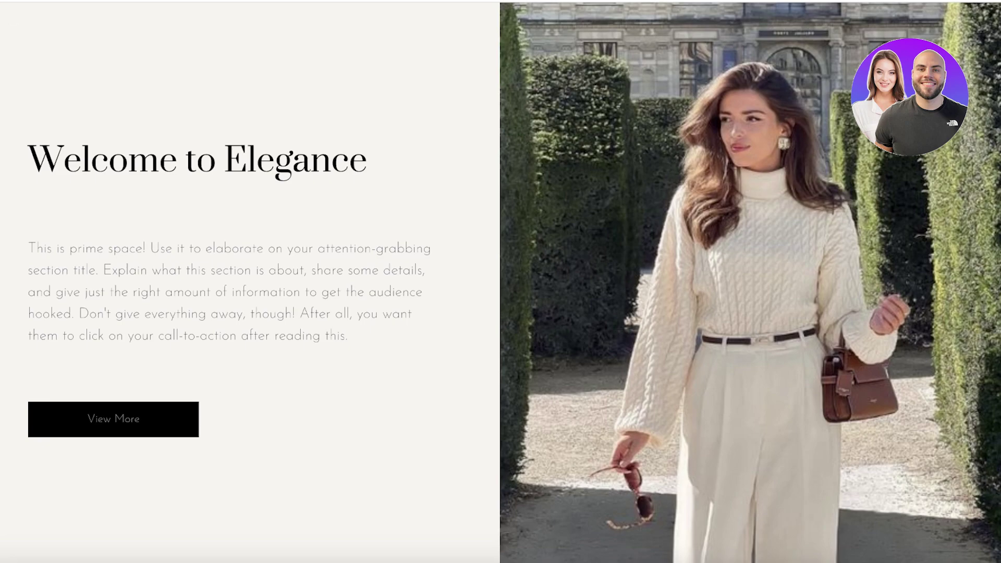
scroll(500, 282, "down", 5)
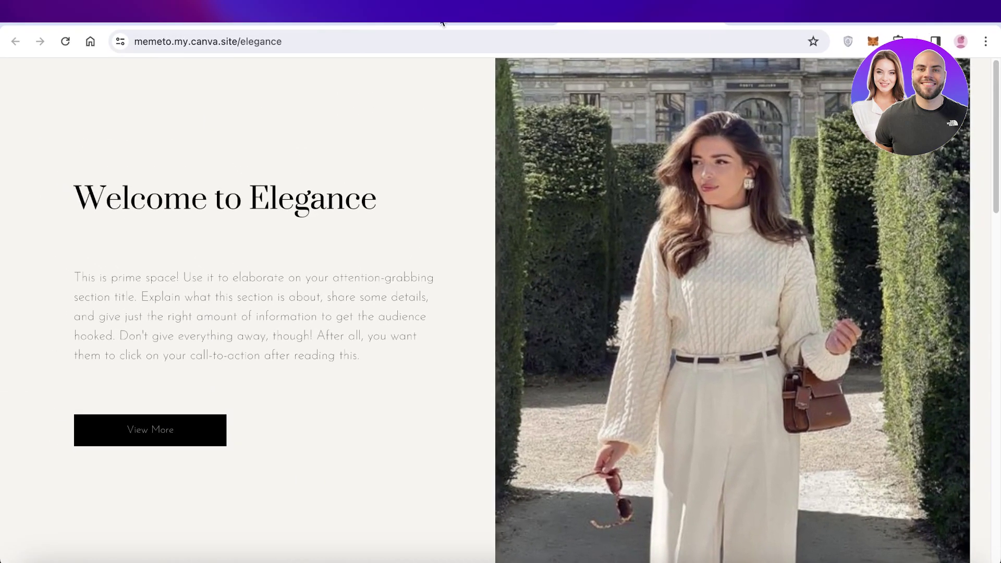
left_click(443, 21)
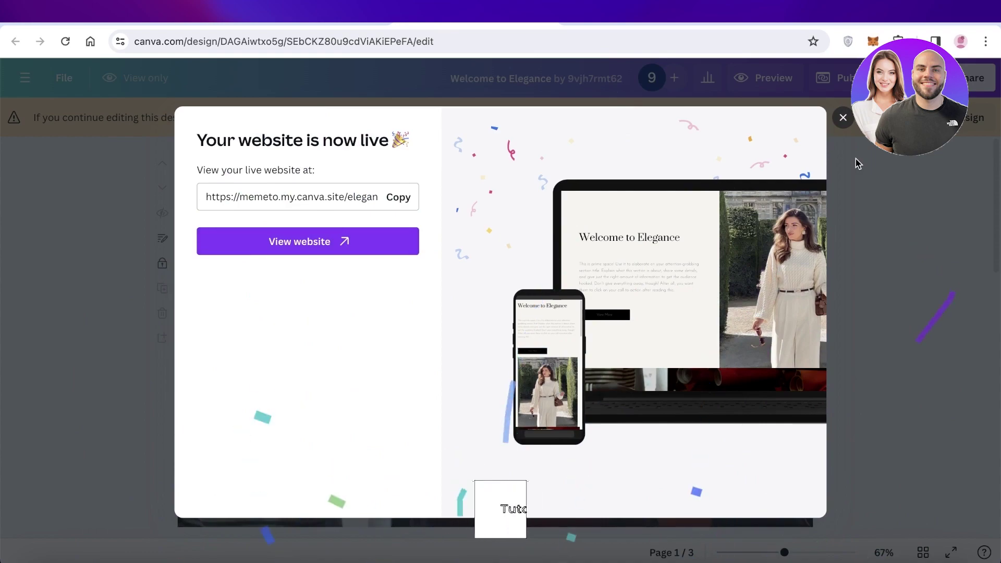
left_click(841, 118)
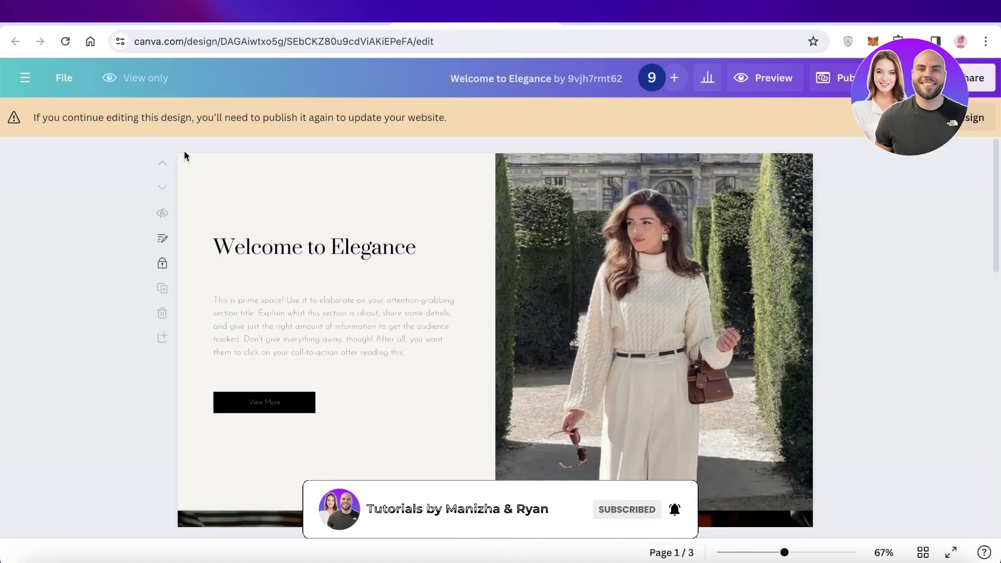